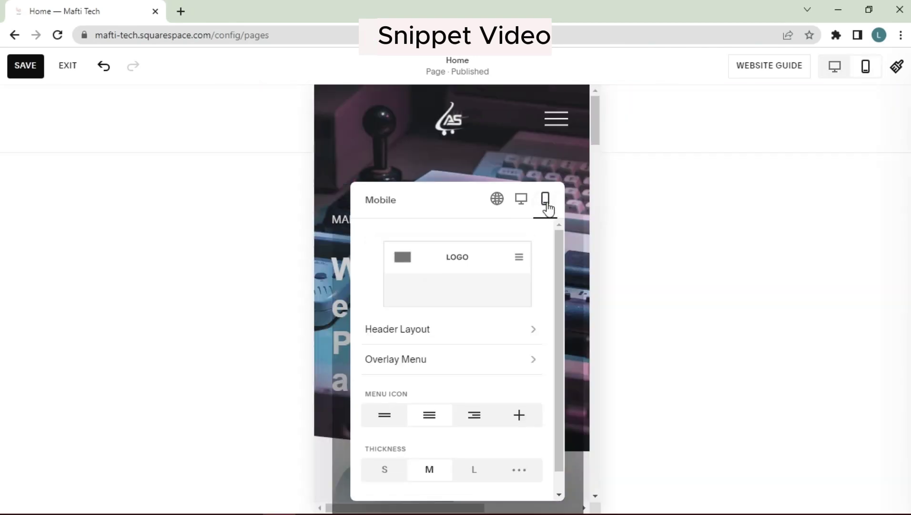
Step: Preview the global header style settings and the custom background colour picker
click(496, 200)
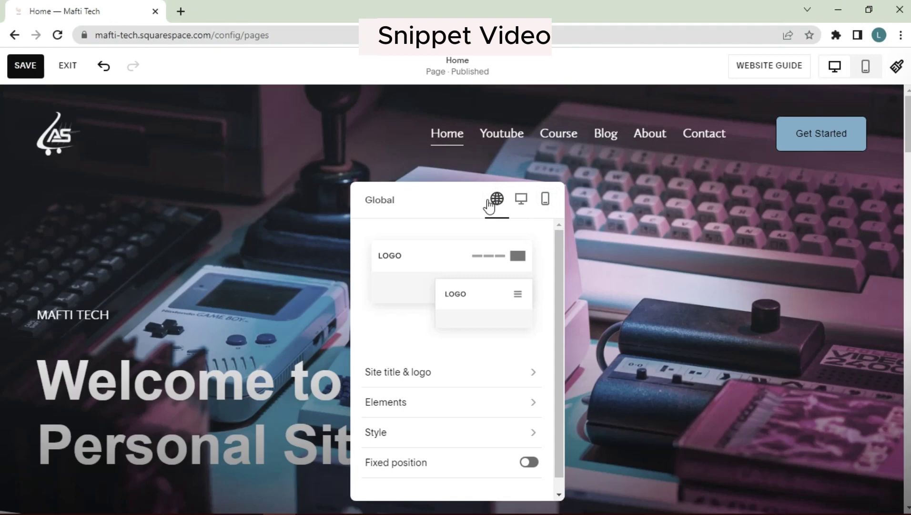
click(427, 432)
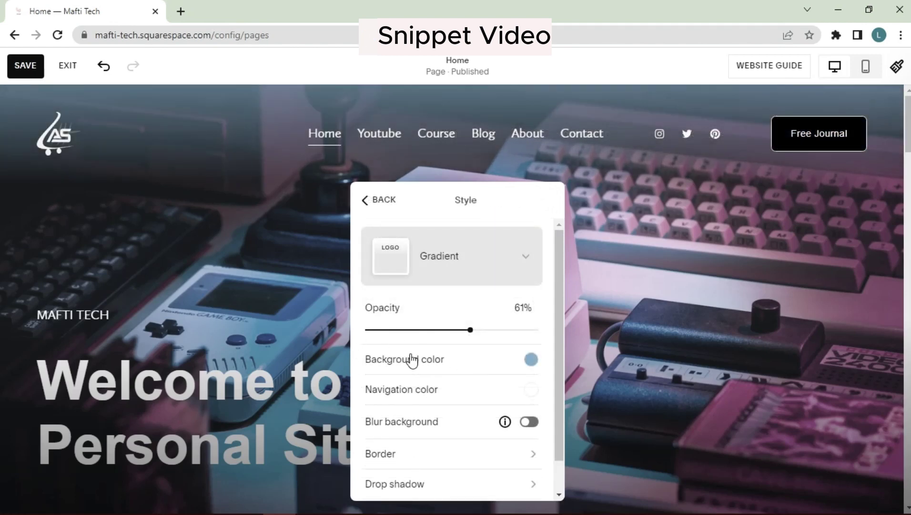
click(531, 360)
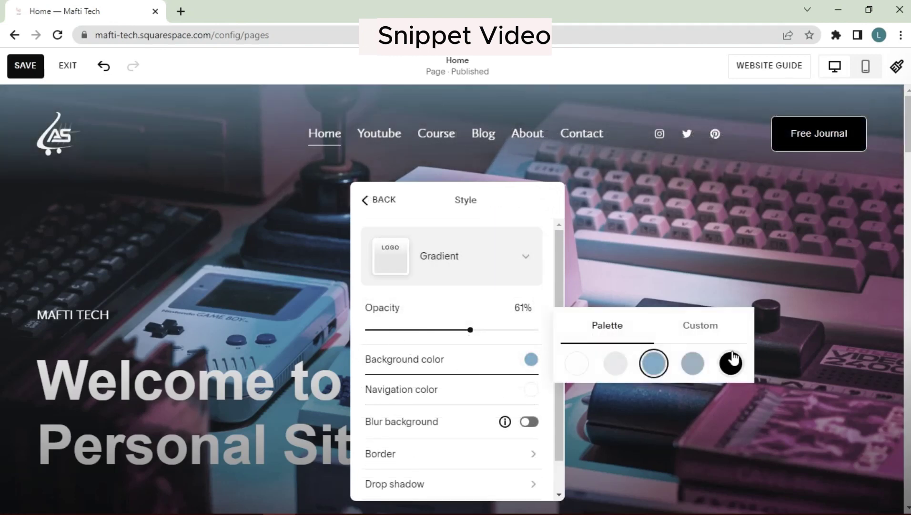
click(695, 326)
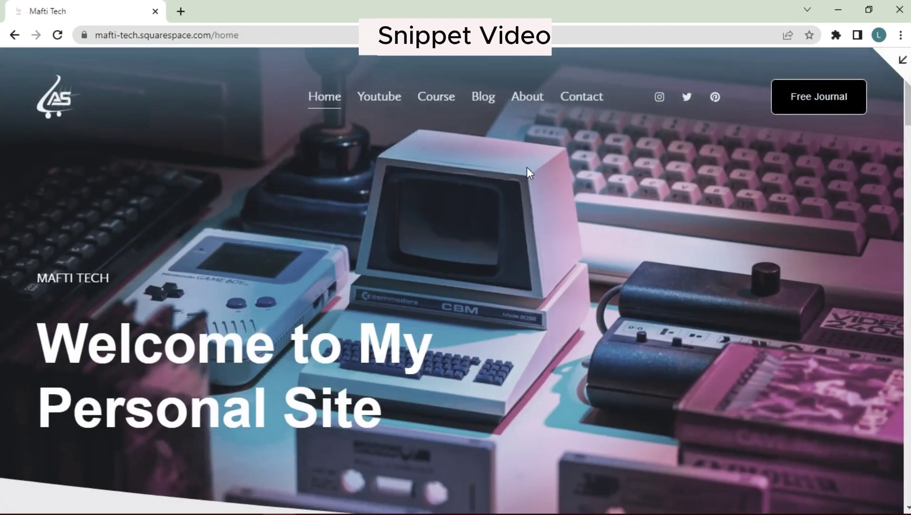
scroll(430, 112, down, 1)
scroll(273, 76, down, 1)
scroll(646, 135, down, 4)
scroll(646, 134, down, 1)
scroll(646, 134, down, 2)
scroll(646, 135, down, 2)
scroll(646, 134, down, 3)
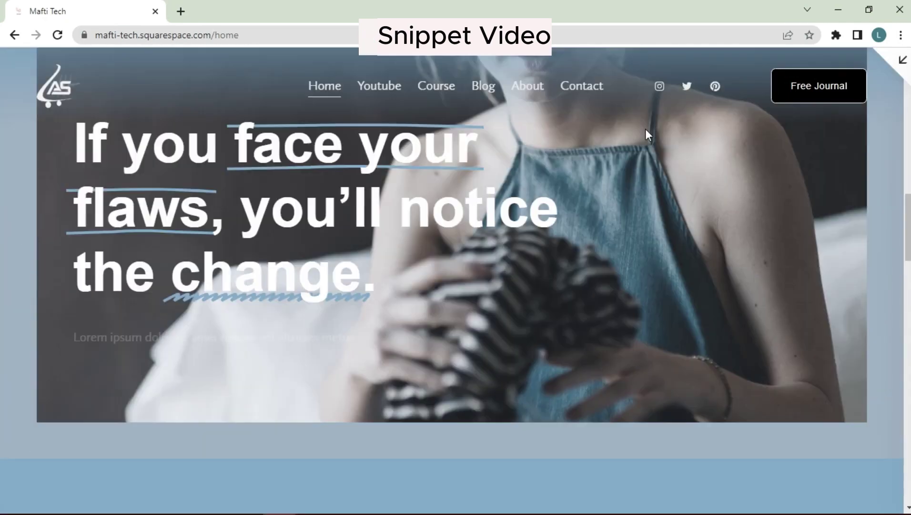
scroll(645, 128, down, 2)
scroll(644, 129, down, 3)
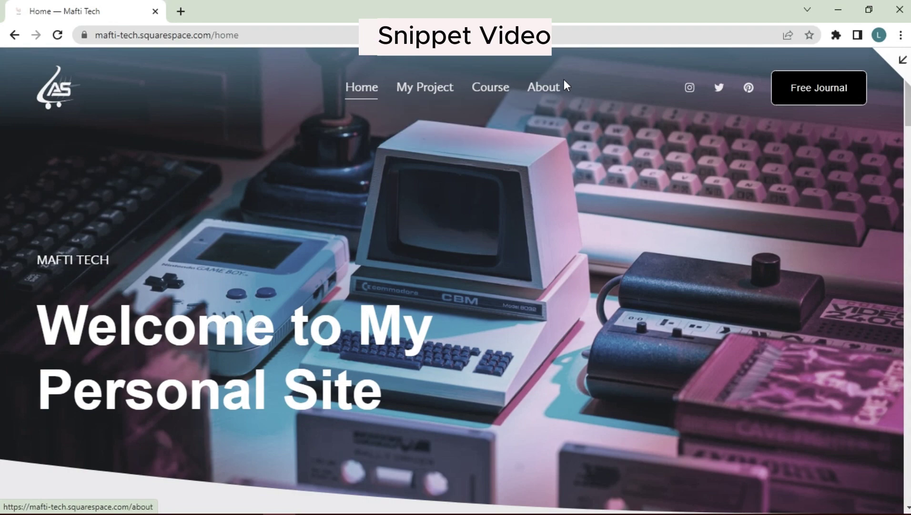
Step: Check the Free Journal link on the live site and the mobile overlay menu settings
click(832, 97)
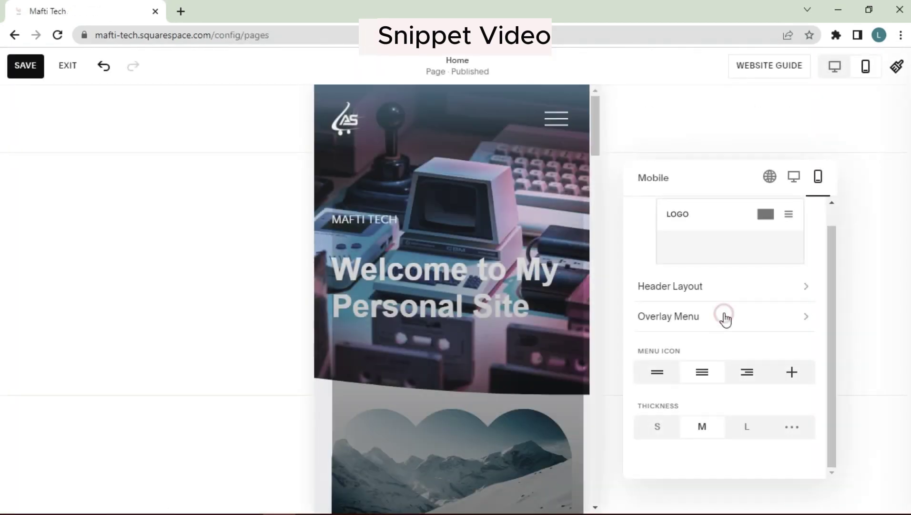
click(724, 315)
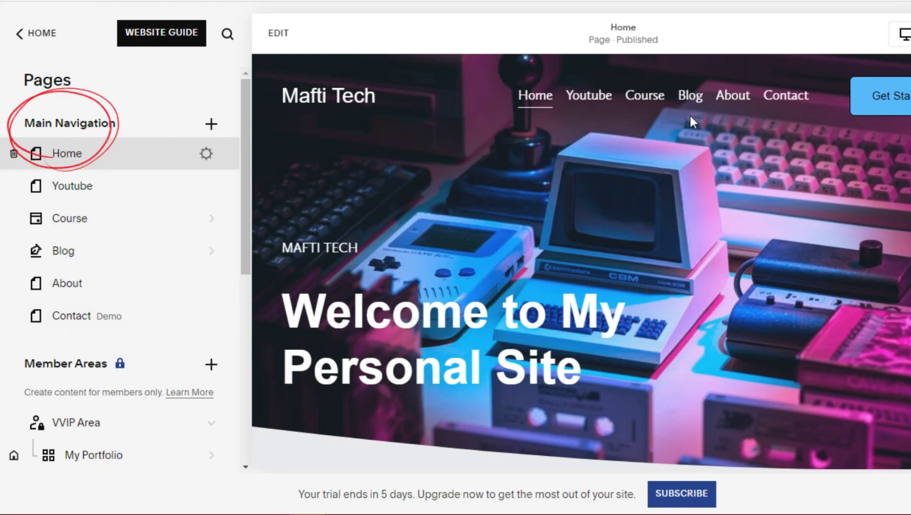
scroll(104, 218, down, 2)
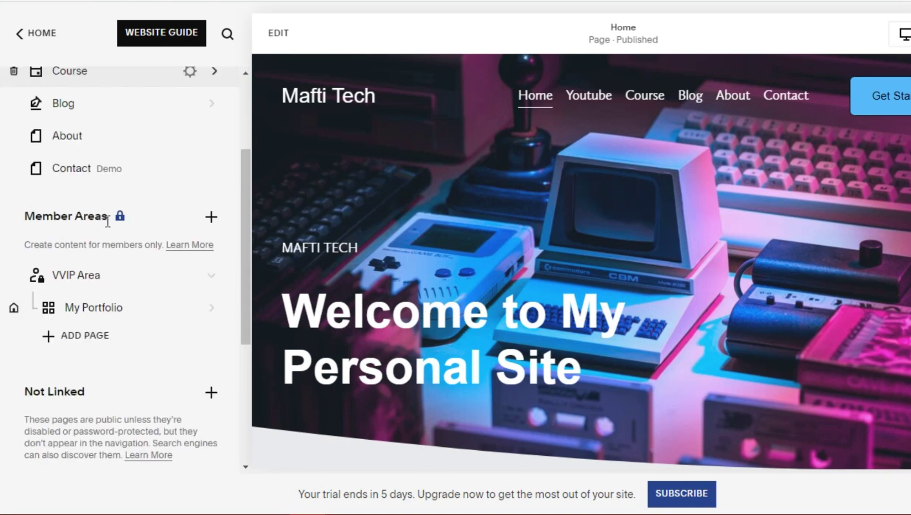
scroll(107, 223, down, 2)
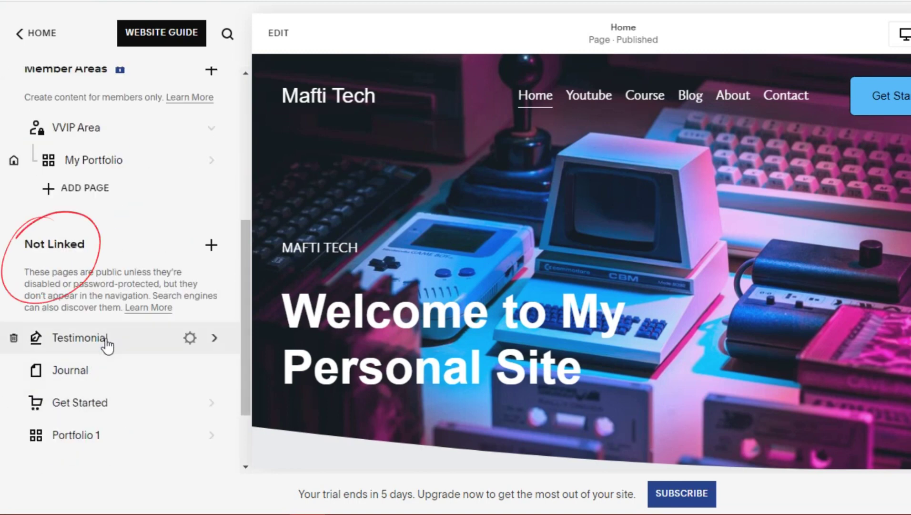
mouse_move(106, 341)
mouse_down()
mouse_move(146, 104)
mouse_move(147, 227)
mouse_up()
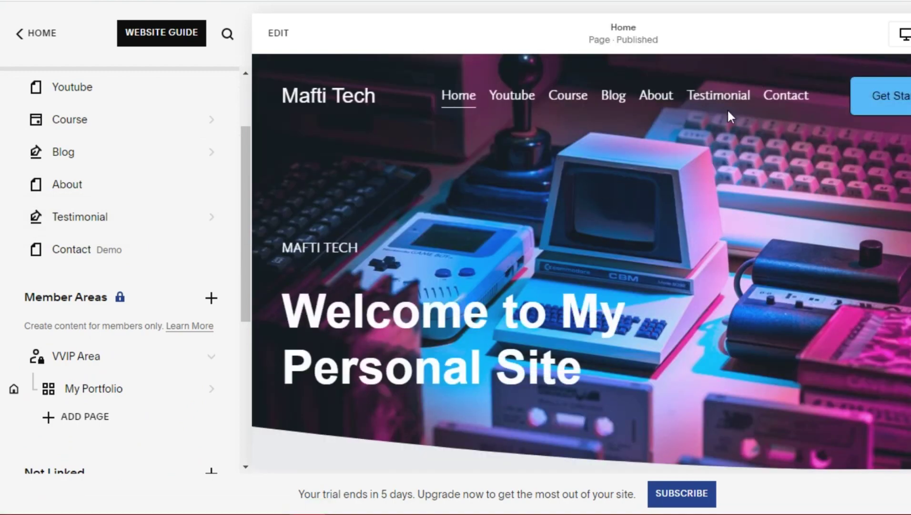
scroll(136, 215, down, 2)
mouse_move(115, 142)
mouse_down()
mouse_move(124, 460)
mouse_move(121, 414)
mouse_up()
scroll(170, 311, up, 3)
scroll(171, 310, up, 1)
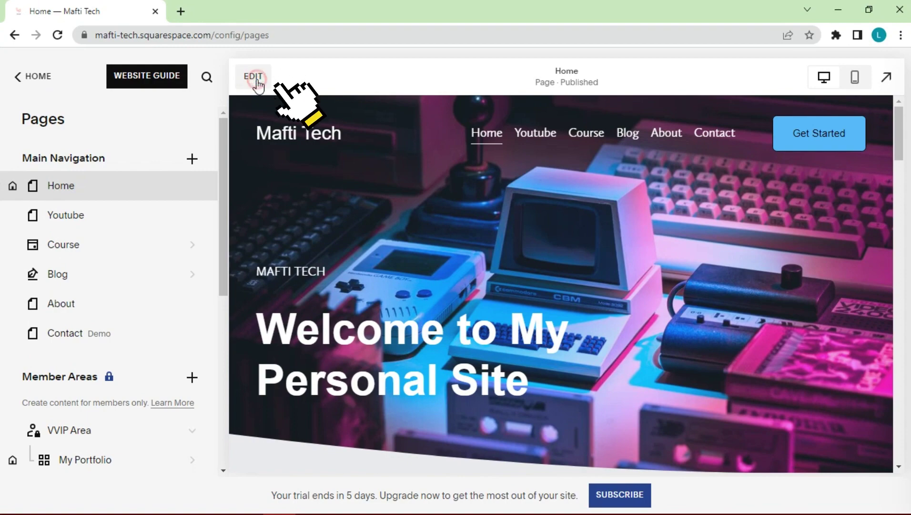
Step: Edit the Home page header and bring up the site title and logo settings
click(254, 76)
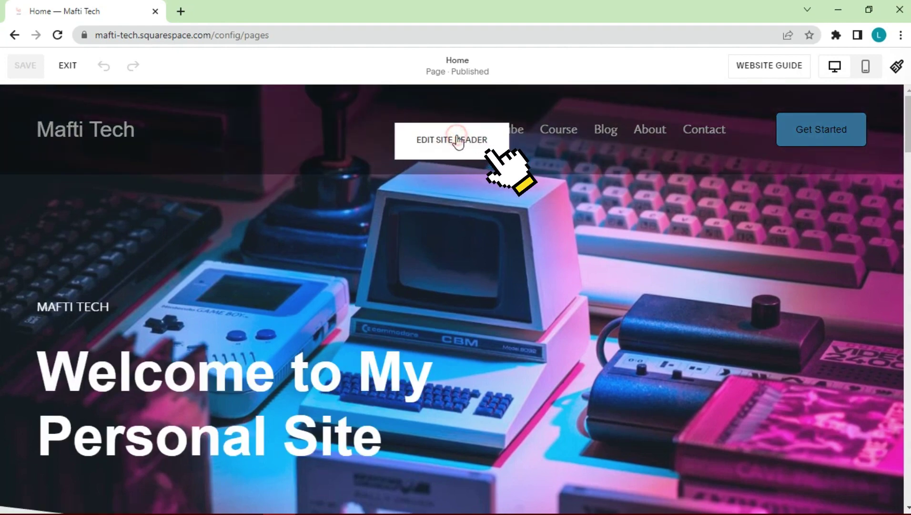
click(456, 140)
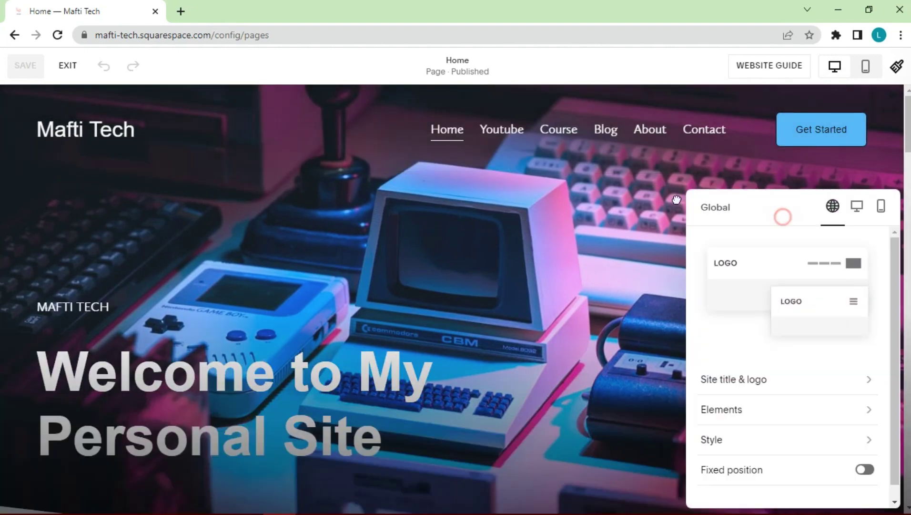
drag(783, 217, 448, 208)
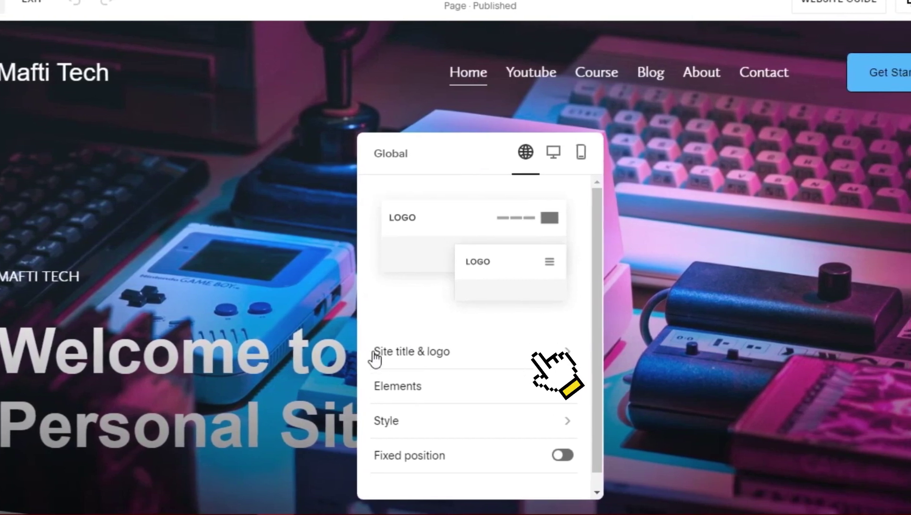
click(460, 366)
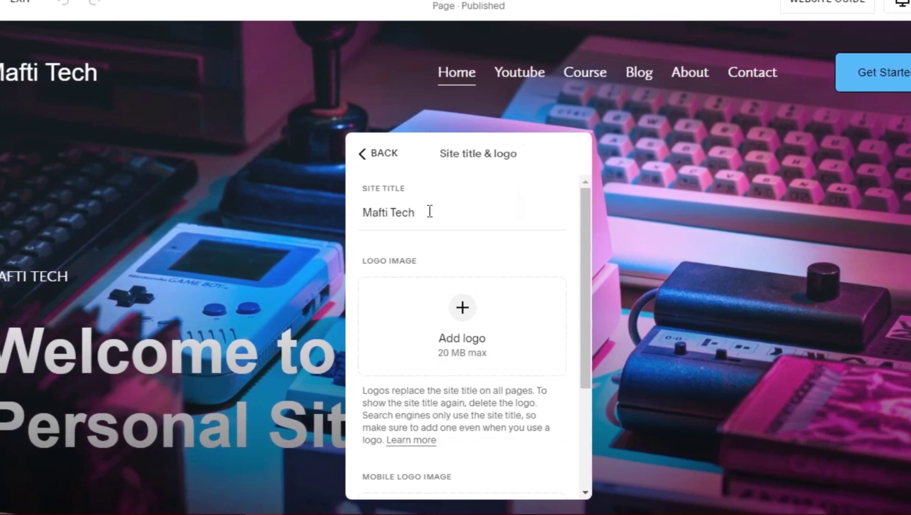
click(429, 211)
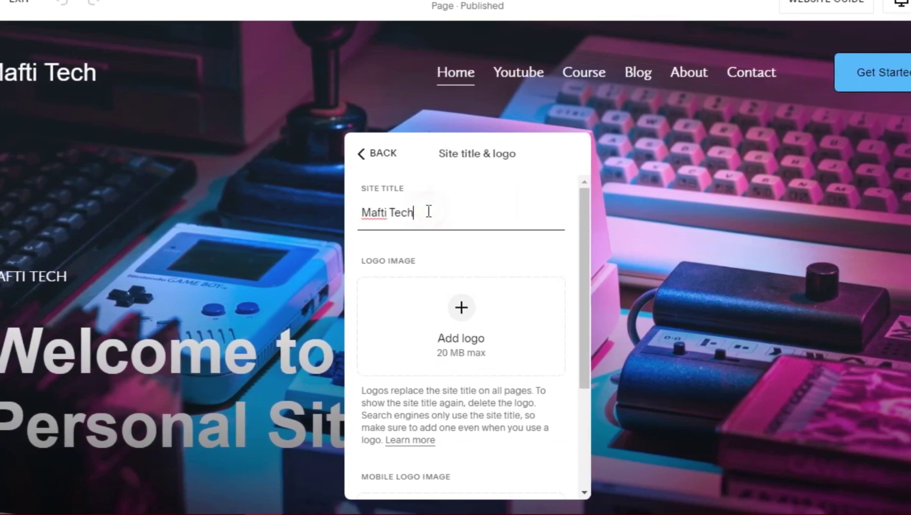
Step: Upload the 'Logo Olshop white' image from the computer as the site logo
click(459, 310)
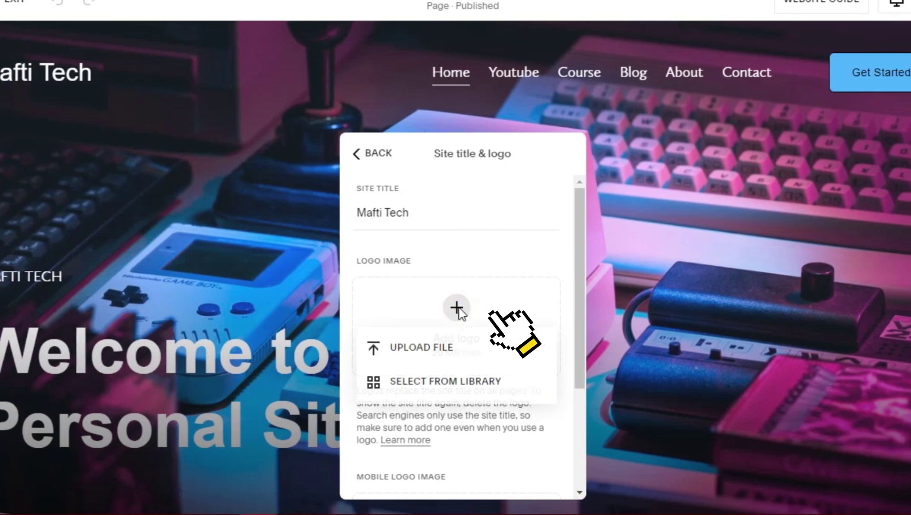
click(447, 348)
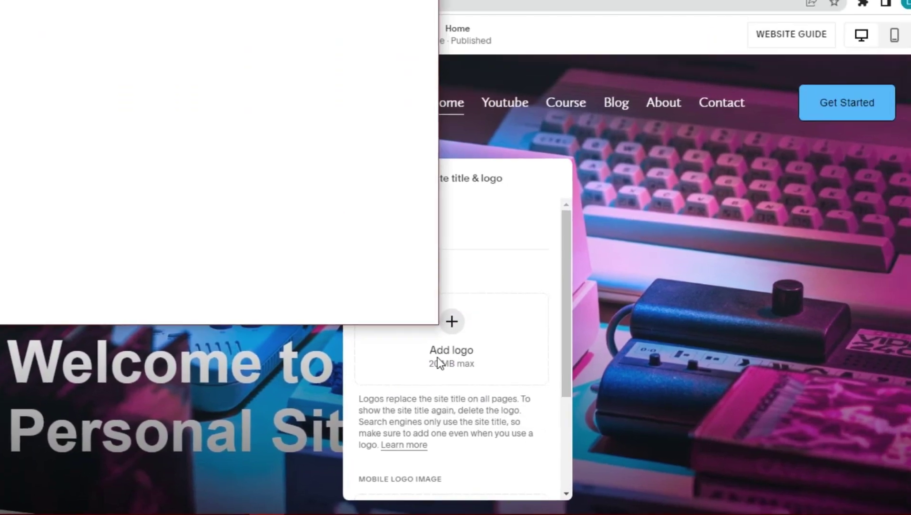
scroll(287, 201, down, 3)
scroll(287, 201, down, 2)
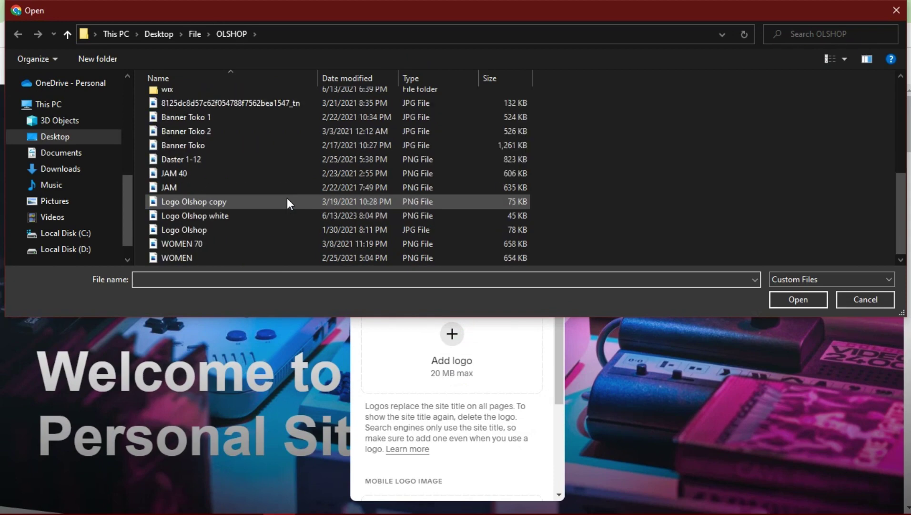
click(288, 211)
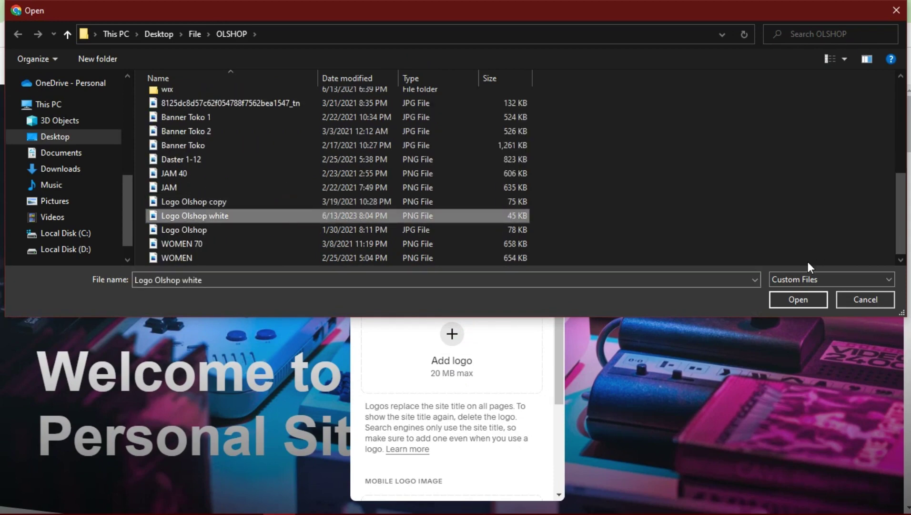
click(798, 299)
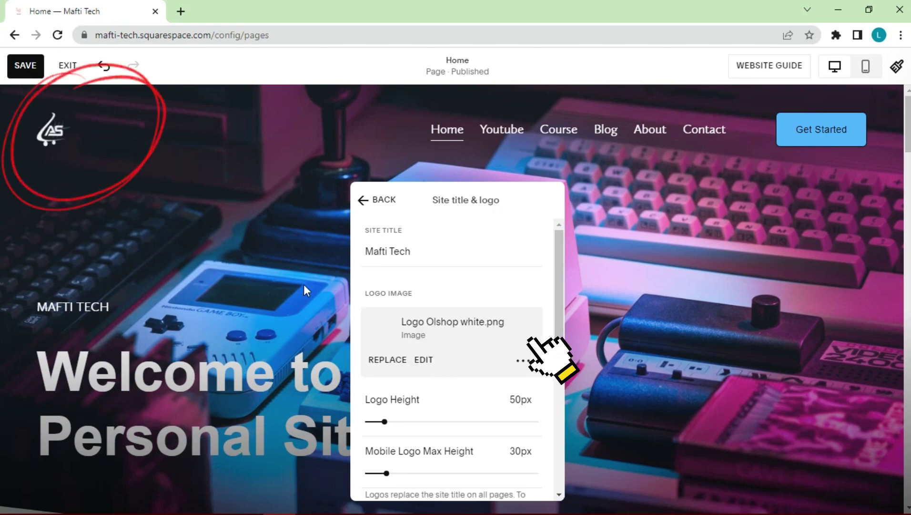
scroll(451, 395, down, 1)
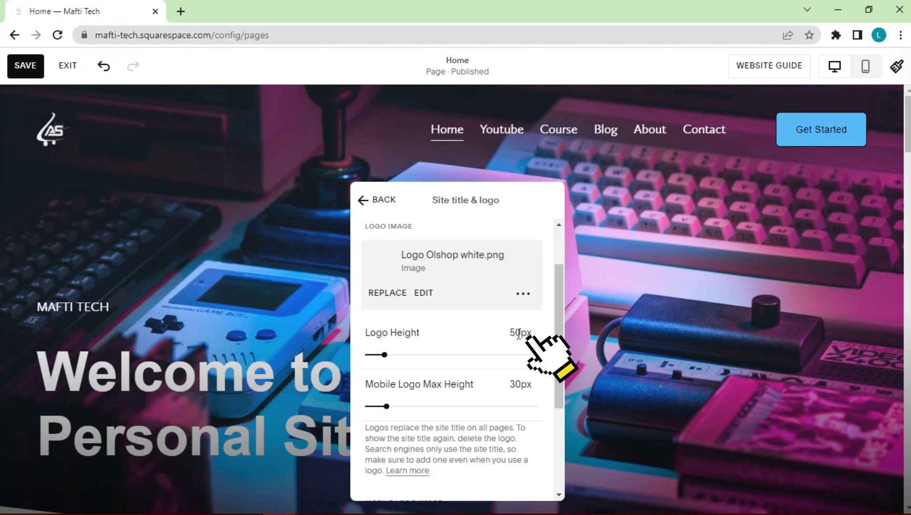
Step: Set the logo height to 65px and the mobile logo max height to 50px
click(517, 332)
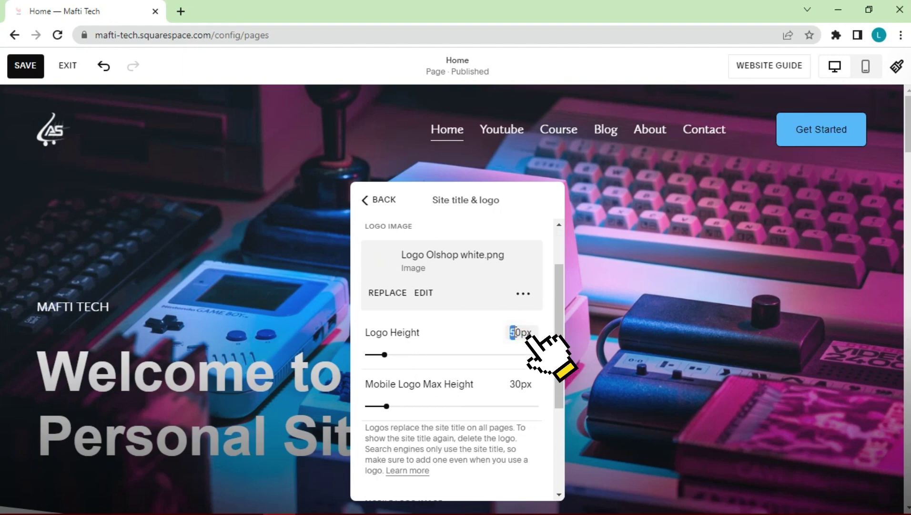
text(6)
key(Return)
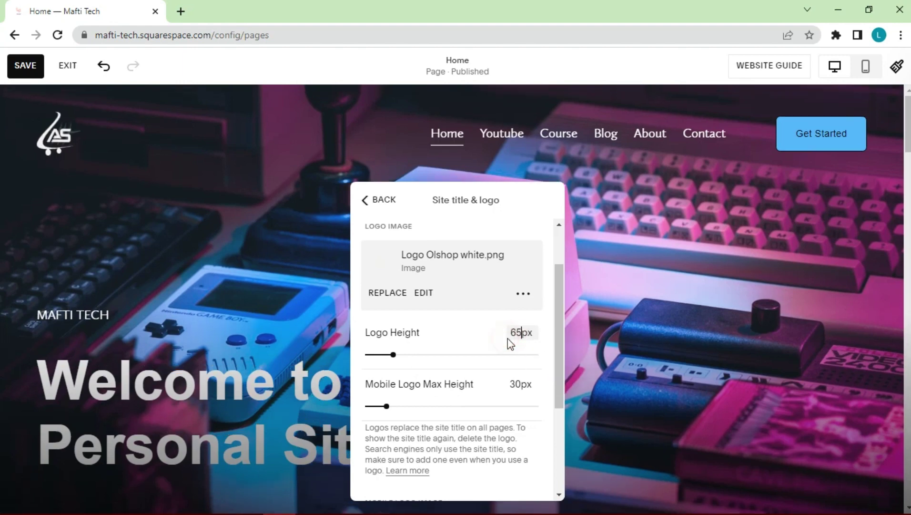
scroll(470, 315, down, 2)
scroll(413, 299, up, 1)
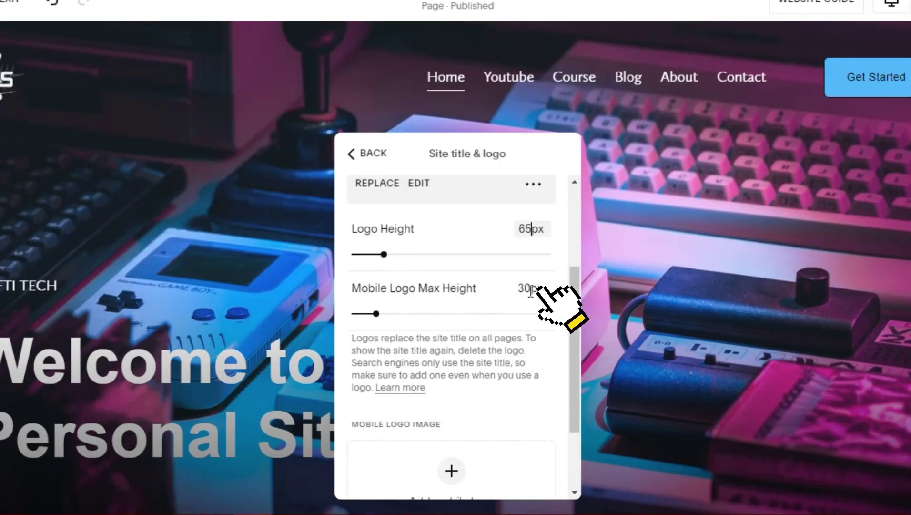
double_click(518, 290)
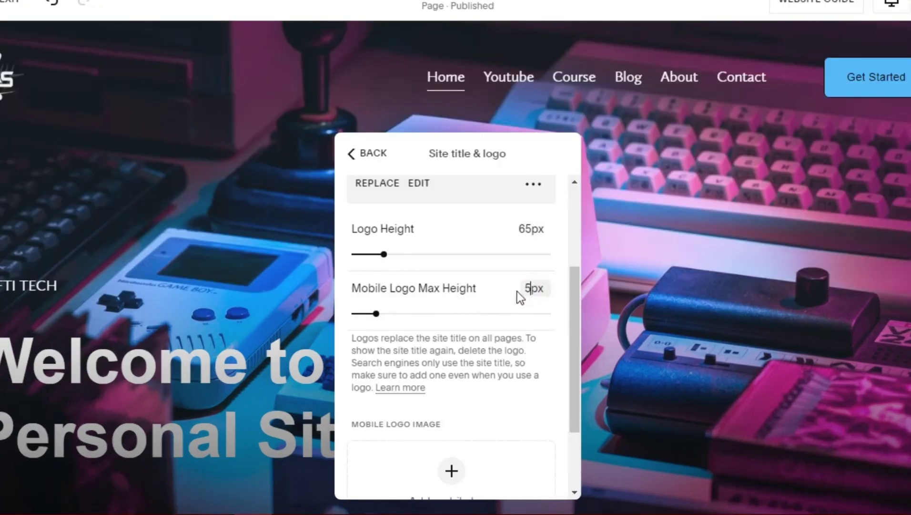
key(Return)
scroll(516, 290, up, 2)
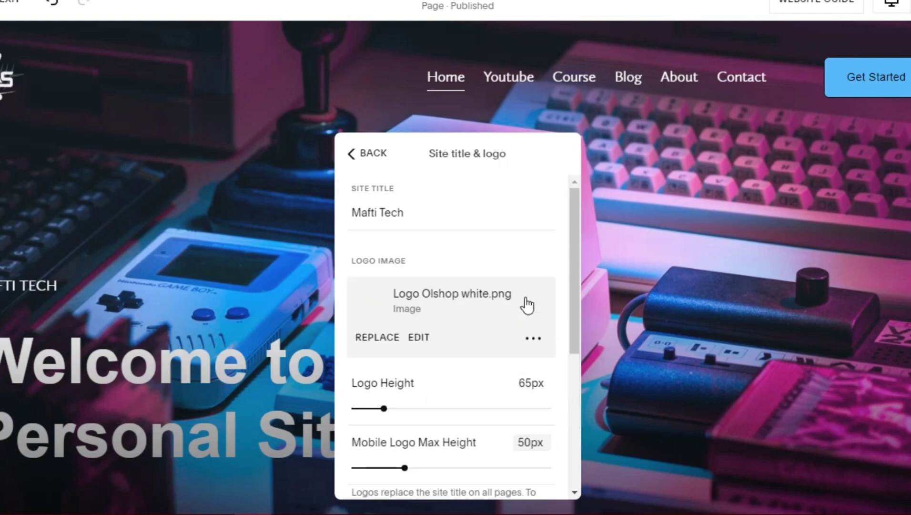
Step: Return to the main header settings, check the Mobile layout, then go back to Global
click(368, 154)
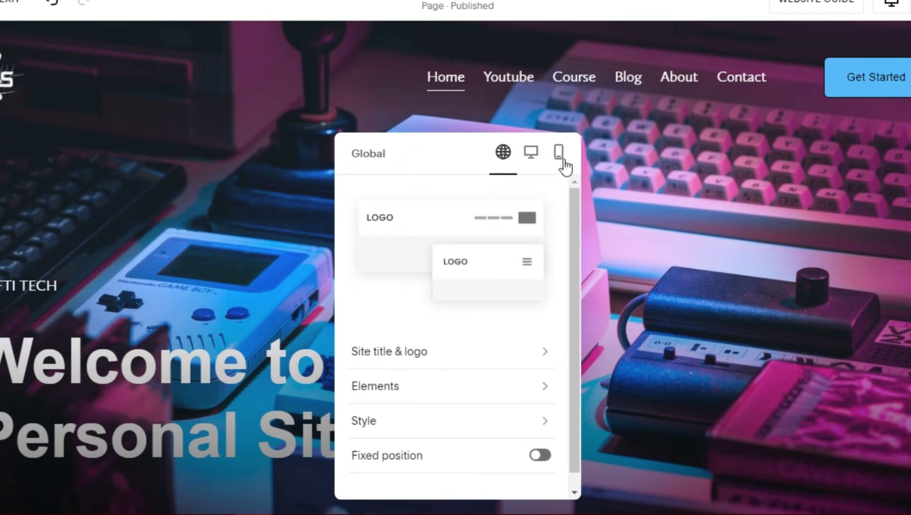
click(559, 156)
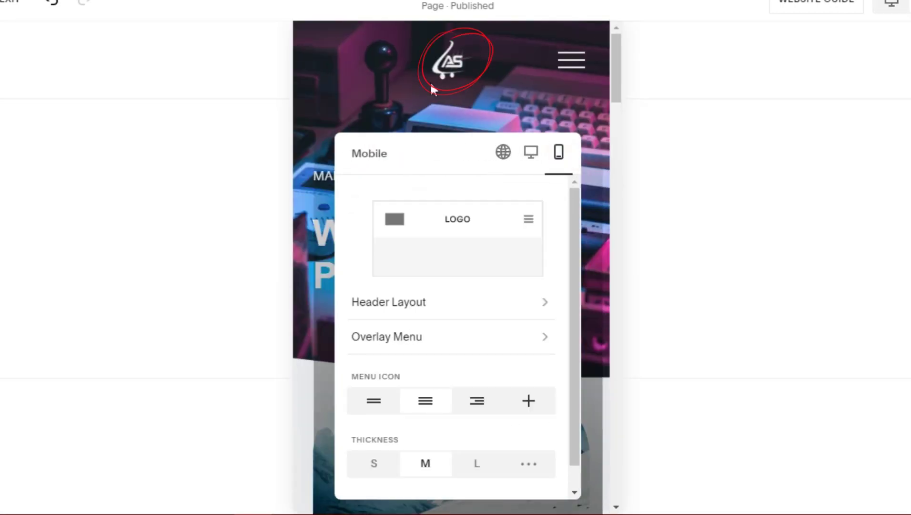
click(499, 153)
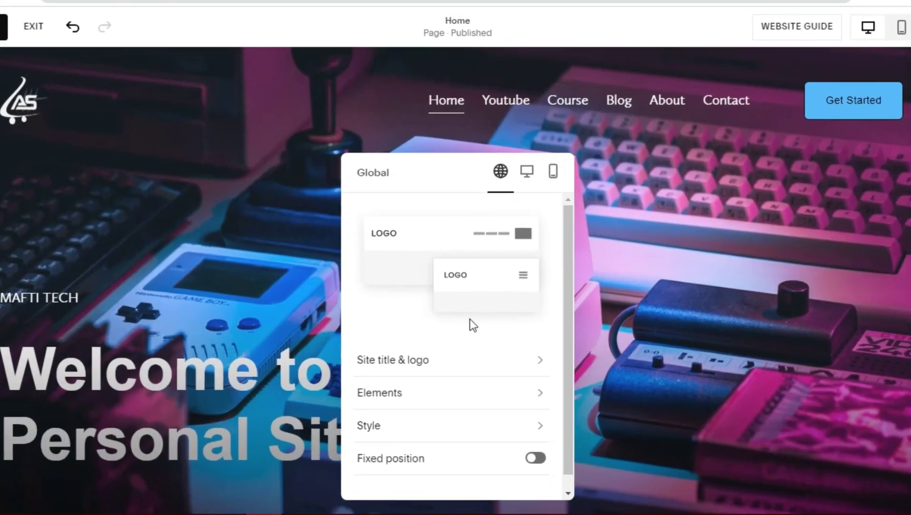
scroll(470, 308, down, 1)
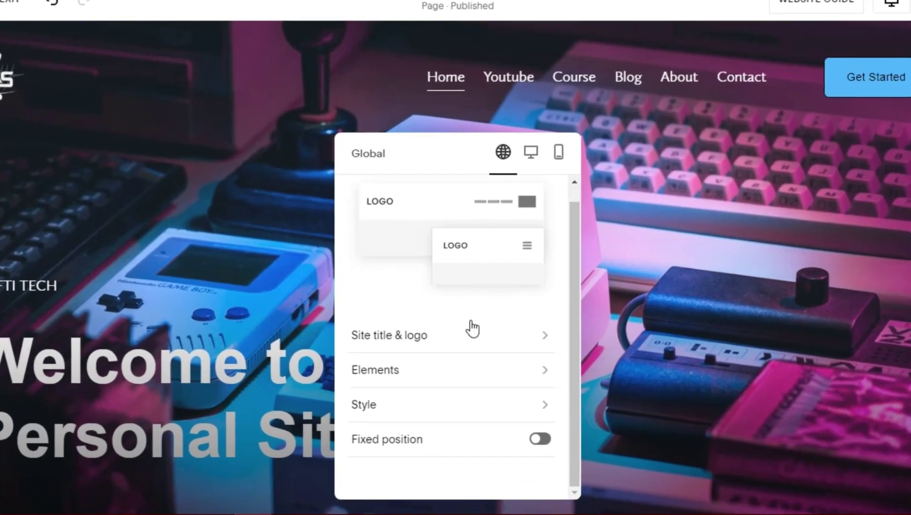
Step: In Elements, toggle the header button off and on and relabel it Free Journal
click(432, 380)
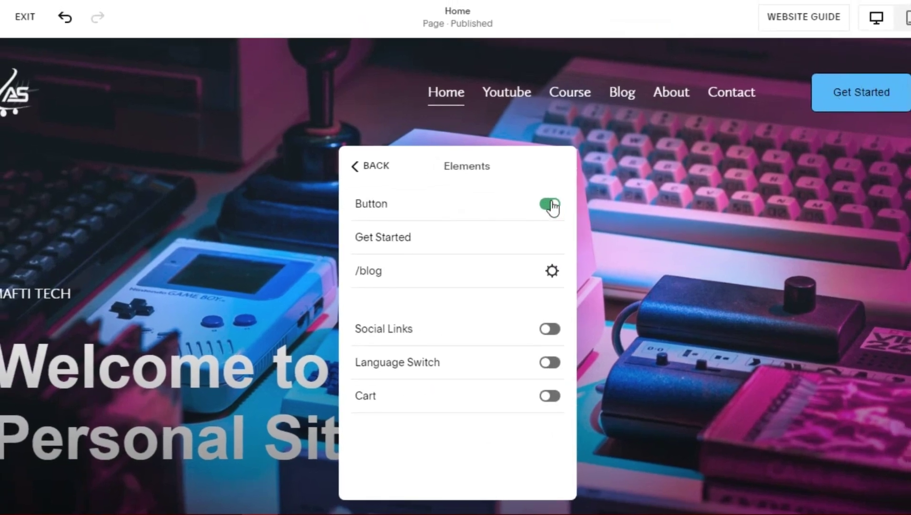
click(549, 206)
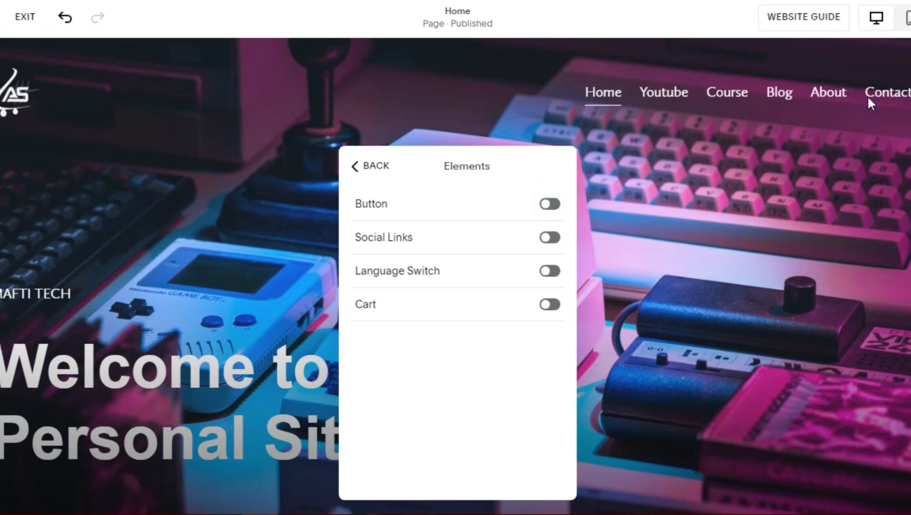
click(549, 206)
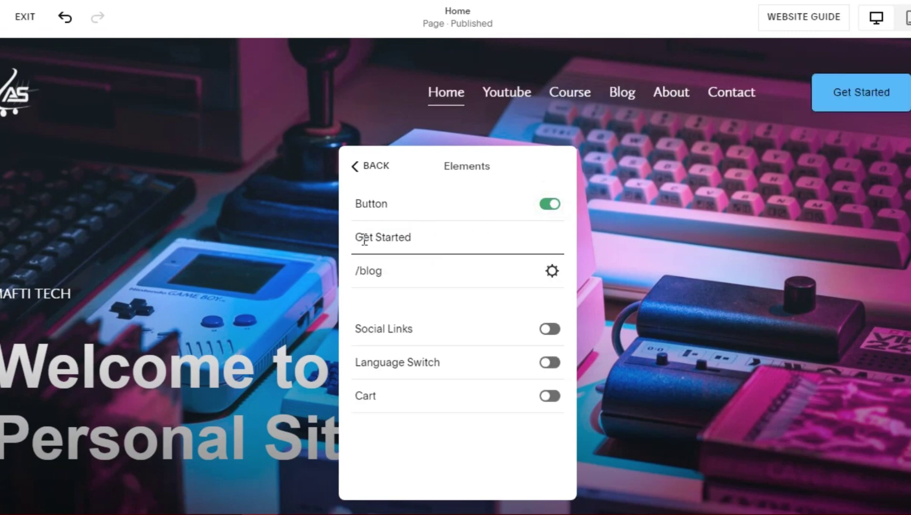
text(Do)
key(BackSpace)
key(BackSpace)
text(Free D)
key(BackSpace)
key(BackSpace)
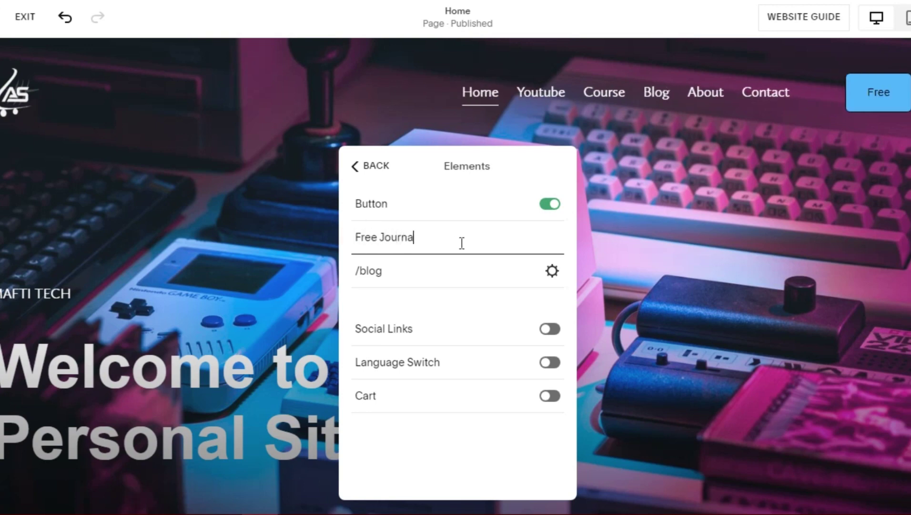
text(l)
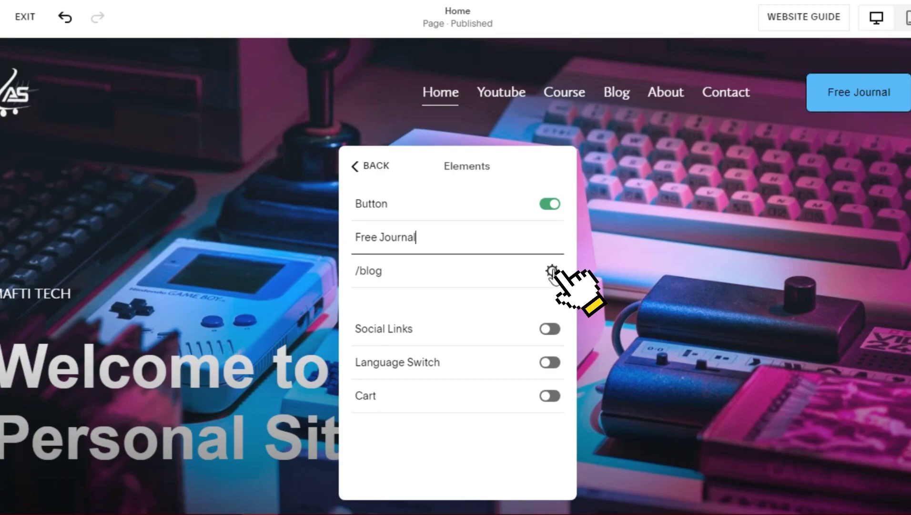
Step: Link the button to the Journal page (/new-page) in Link Editor and save
click(553, 271)
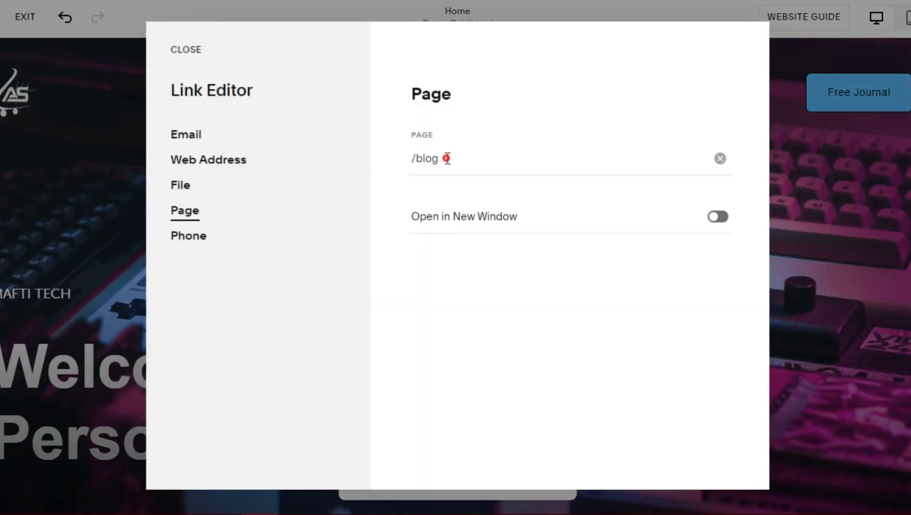
click(447, 157)
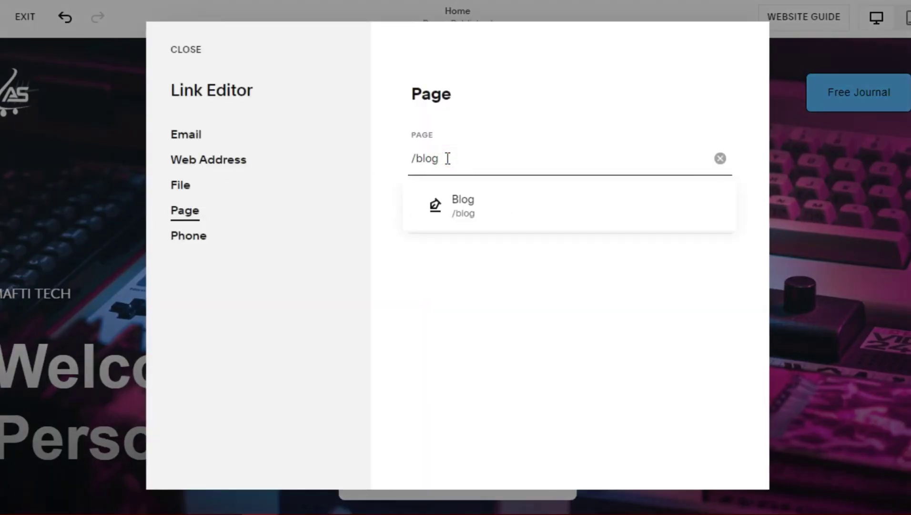
key(BackSpace)
key(BackSpace)
key(BackSpace)
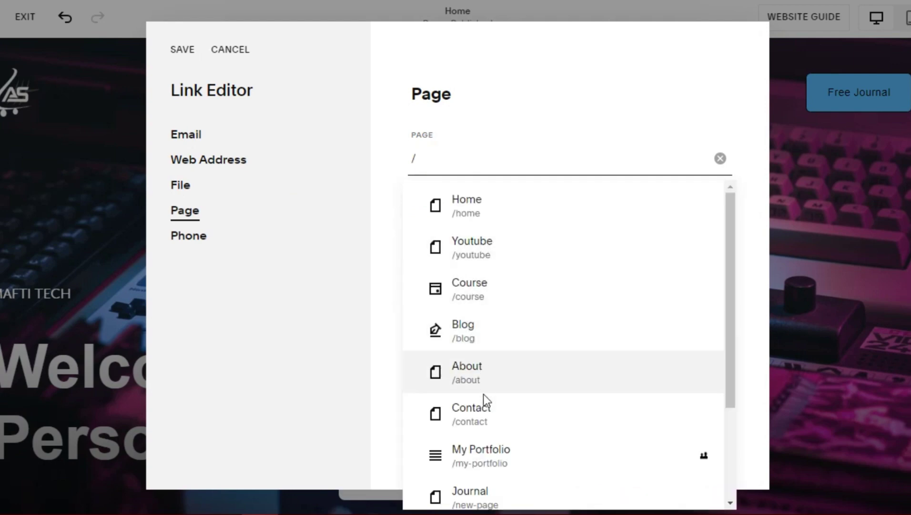
scroll(483, 395, down, 2)
click(460, 435)
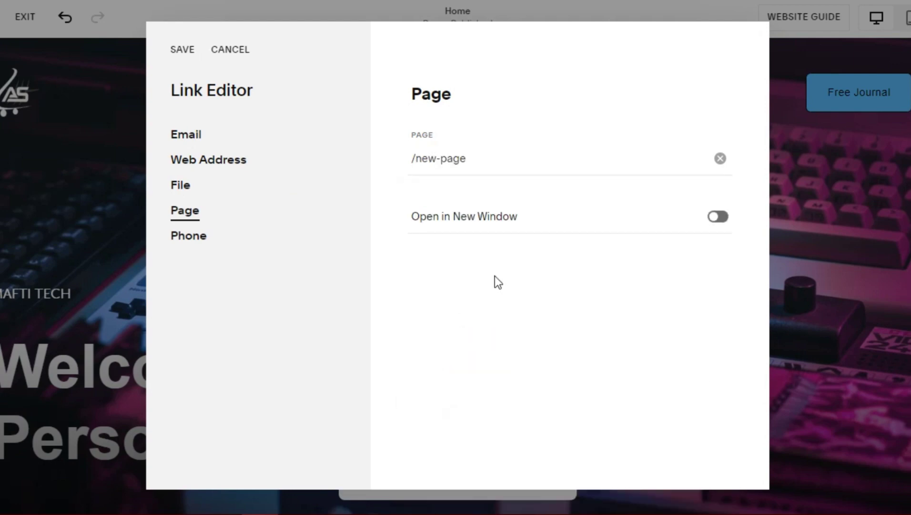
click(182, 51)
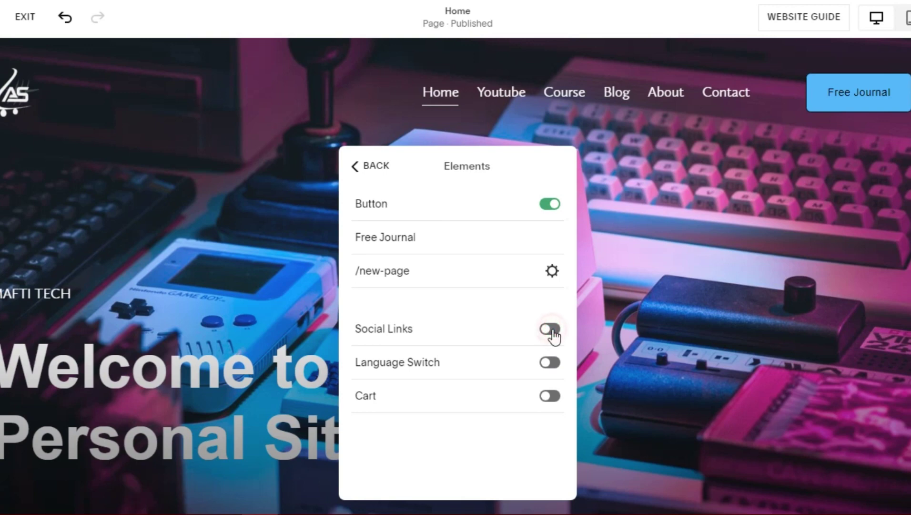
Step: Turn on header social links and shrink the social icon size to 17px
click(550, 329)
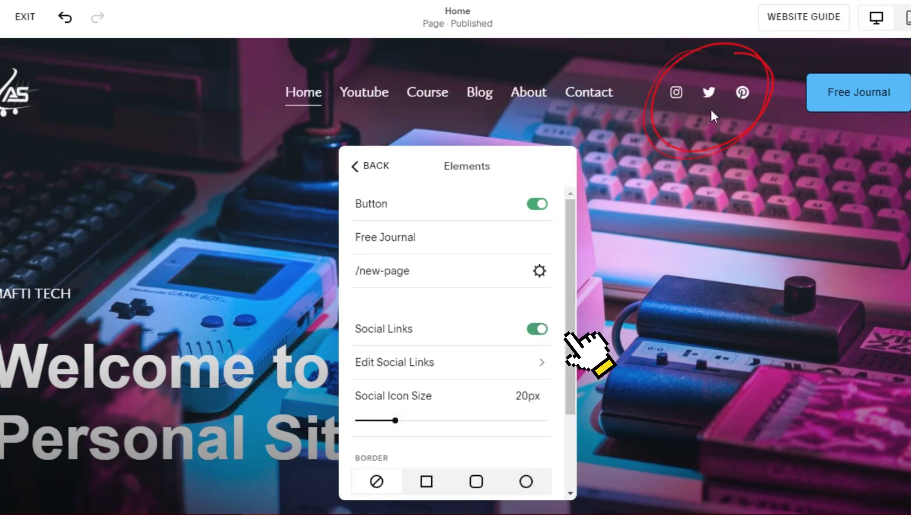
scroll(491, 384, down, 2)
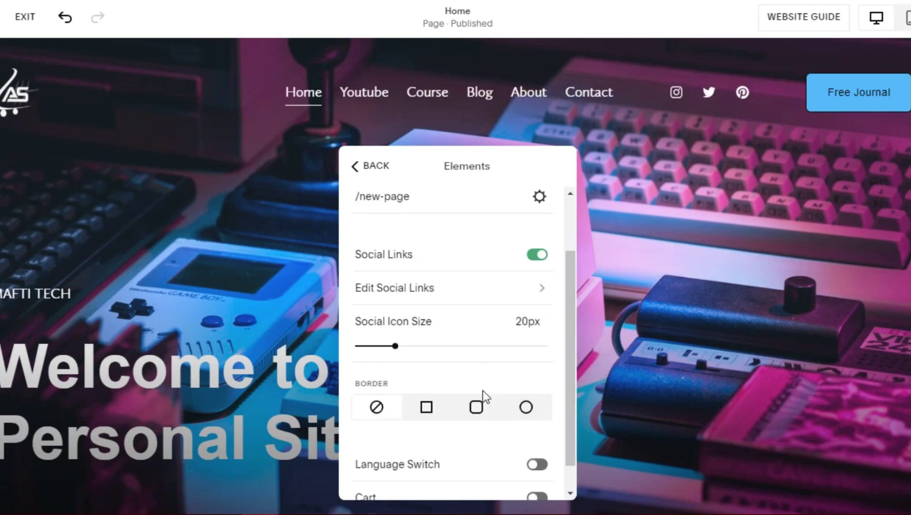
click(386, 347)
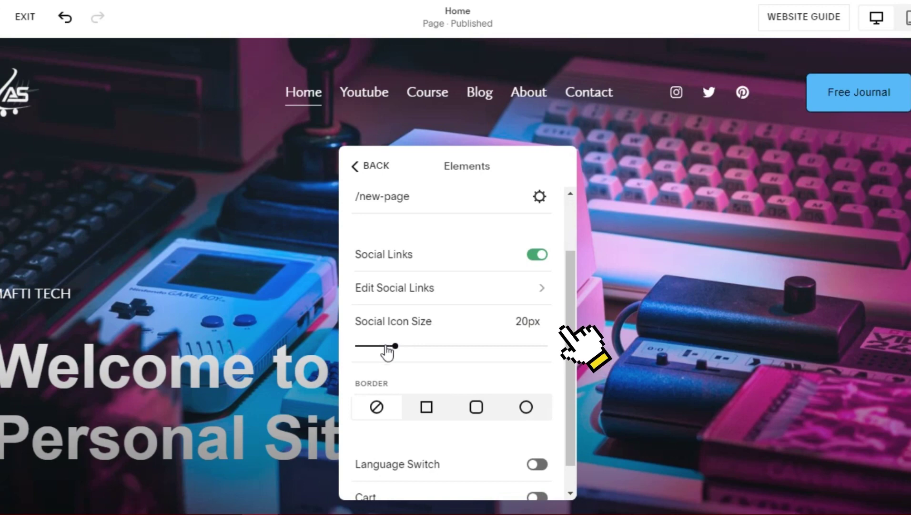
drag(385, 345, 375, 345)
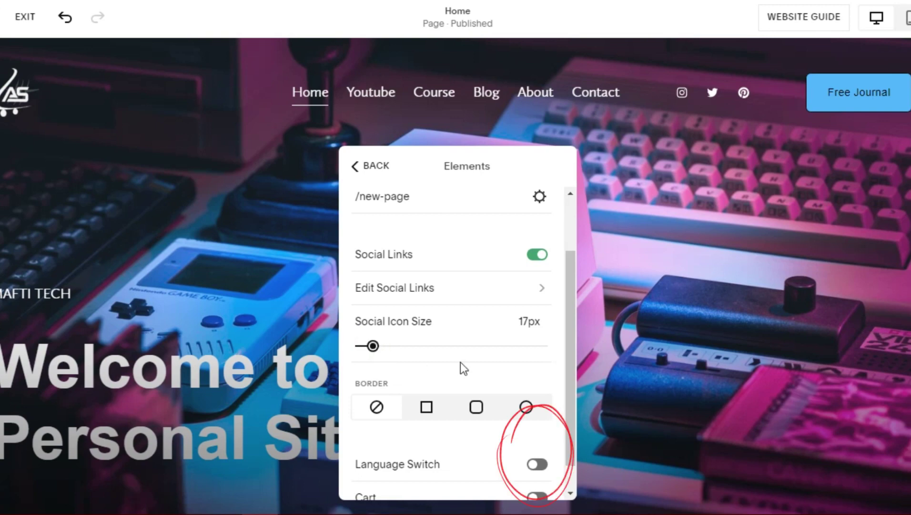
scroll(461, 361, down, 1)
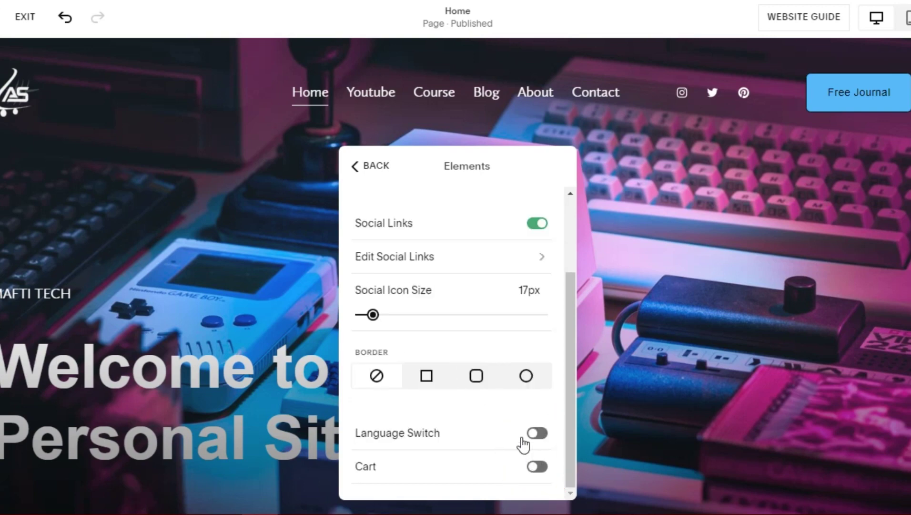
scroll(522, 402, up, 3)
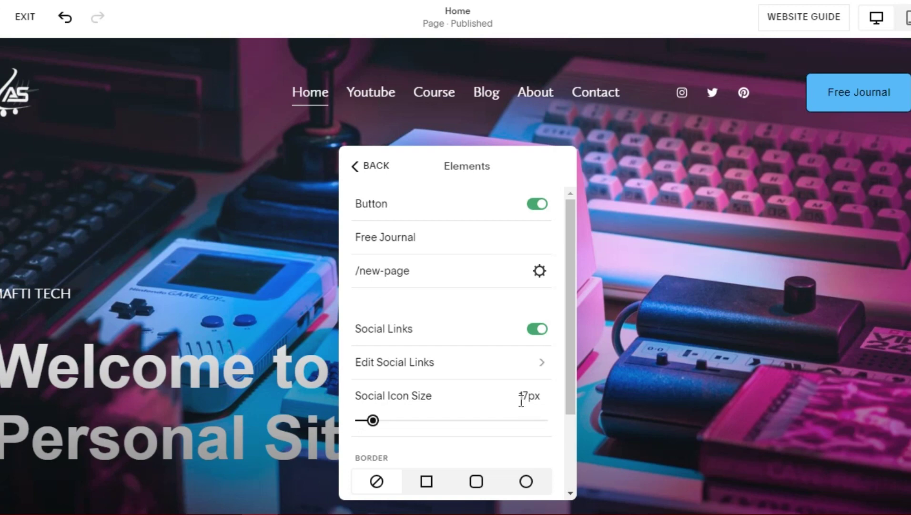
scroll(490, 387, down, 2)
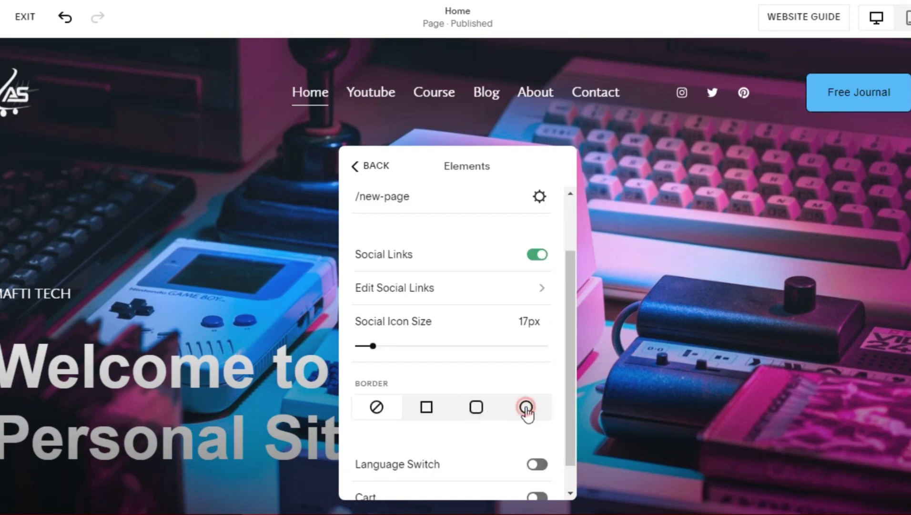
scroll(506, 267, up, 2)
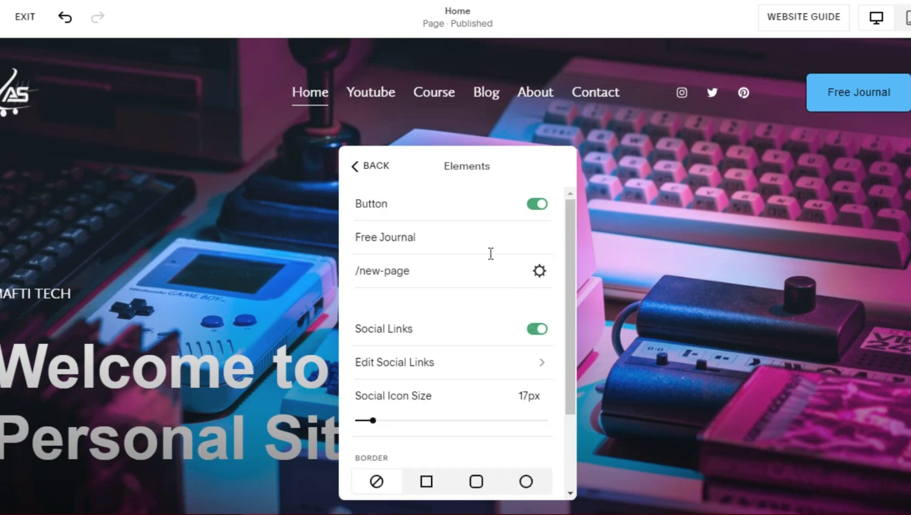
Step: Set the header style to Gradient in the Style settings
click(359, 166)
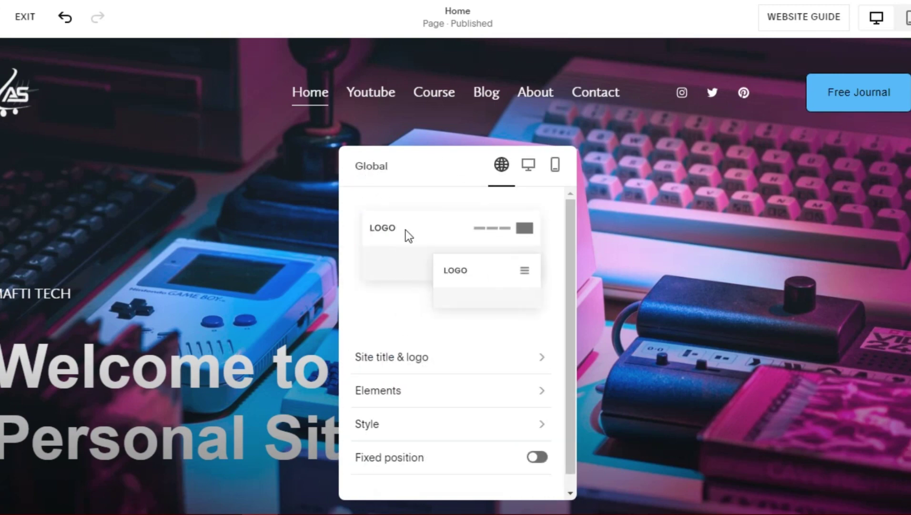
scroll(482, 356, down, 1)
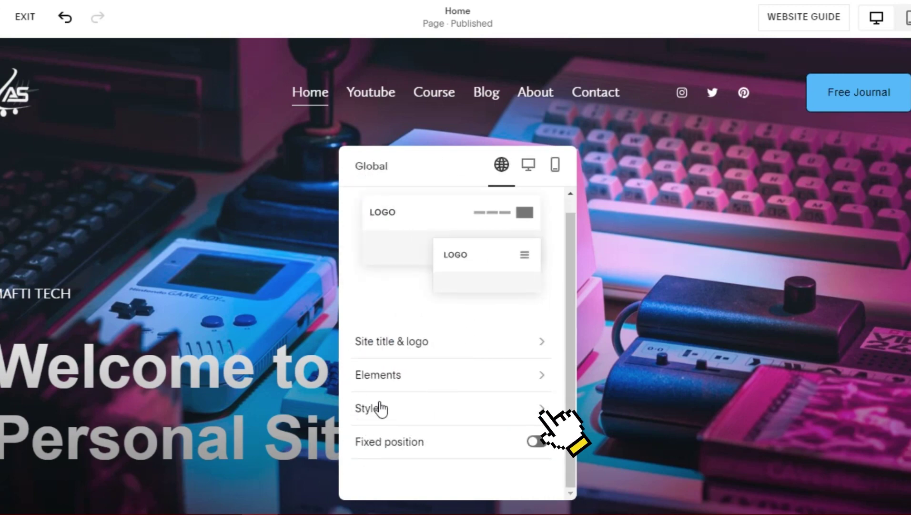
click(417, 408)
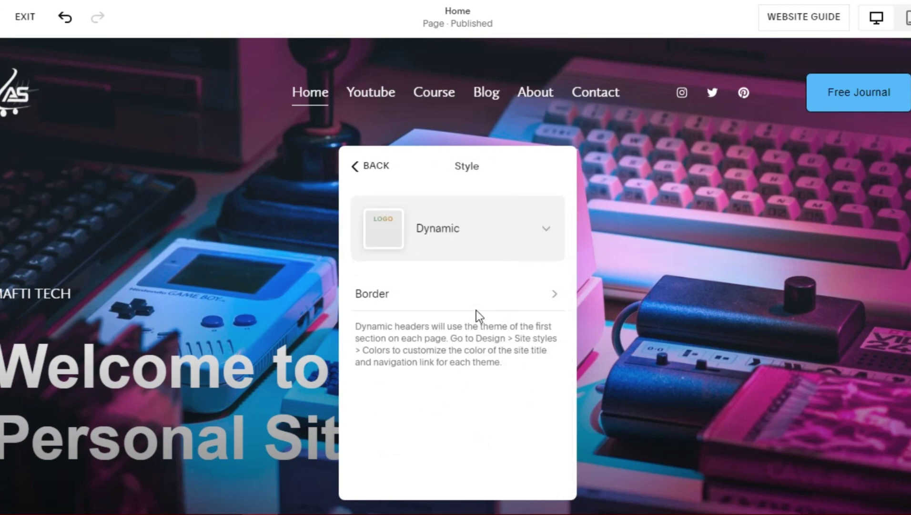
click(551, 227)
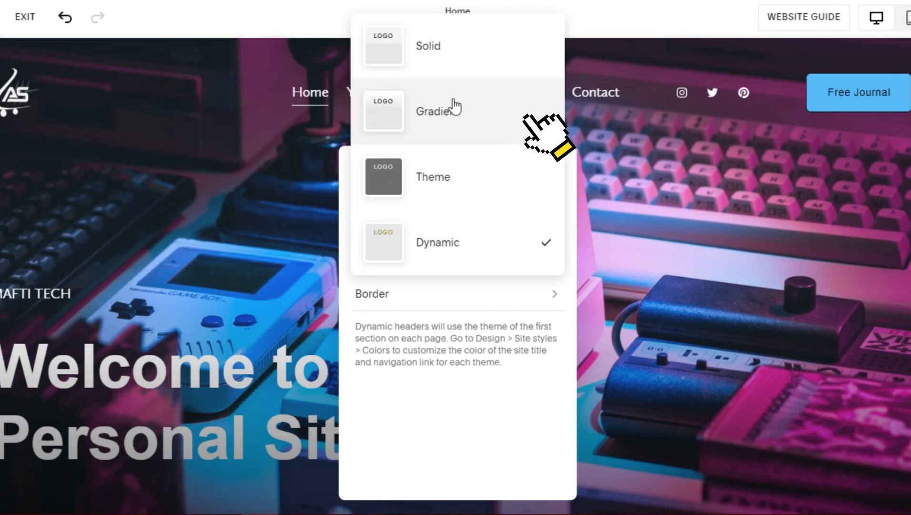
click(440, 122)
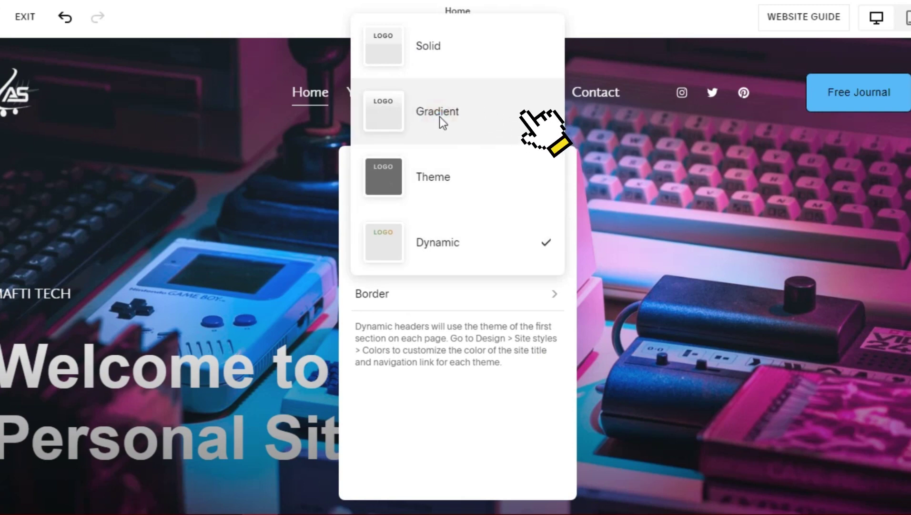
click(440, 121)
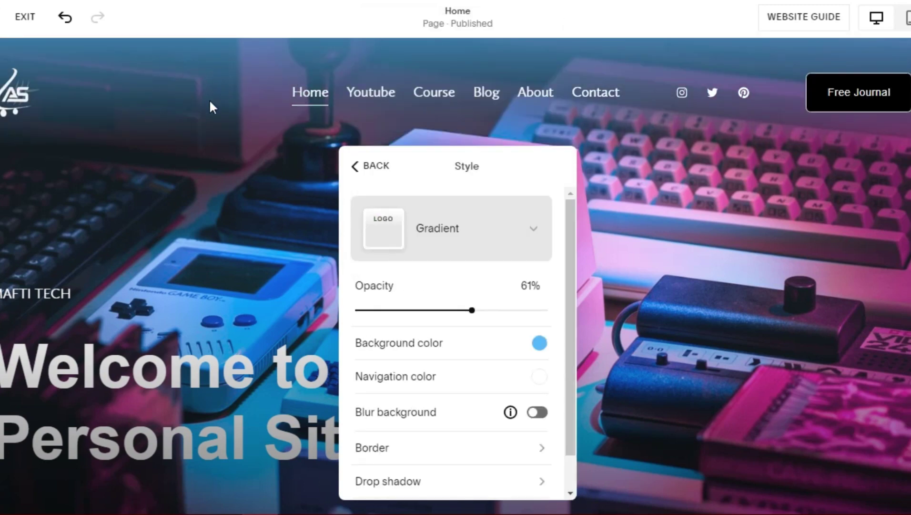
Step: Pick a custom deeper blue header background and light grey navigation links
click(539, 343)
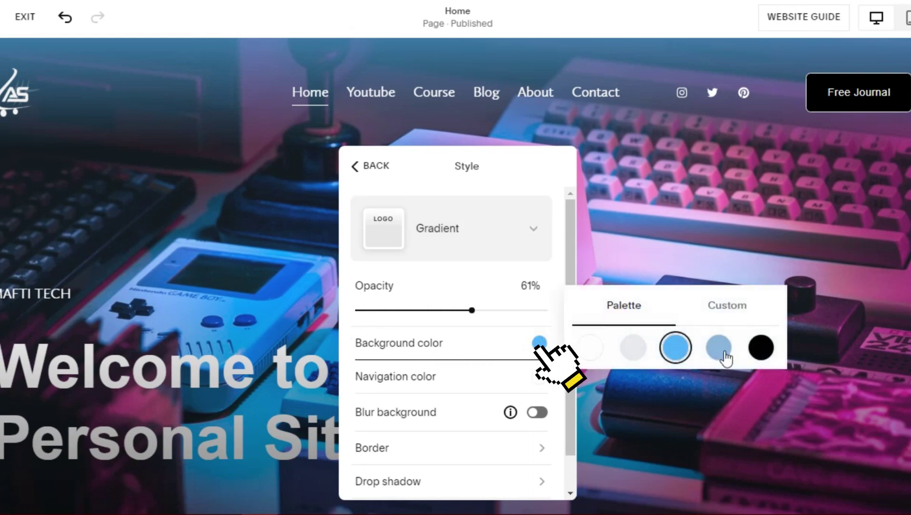
click(722, 306)
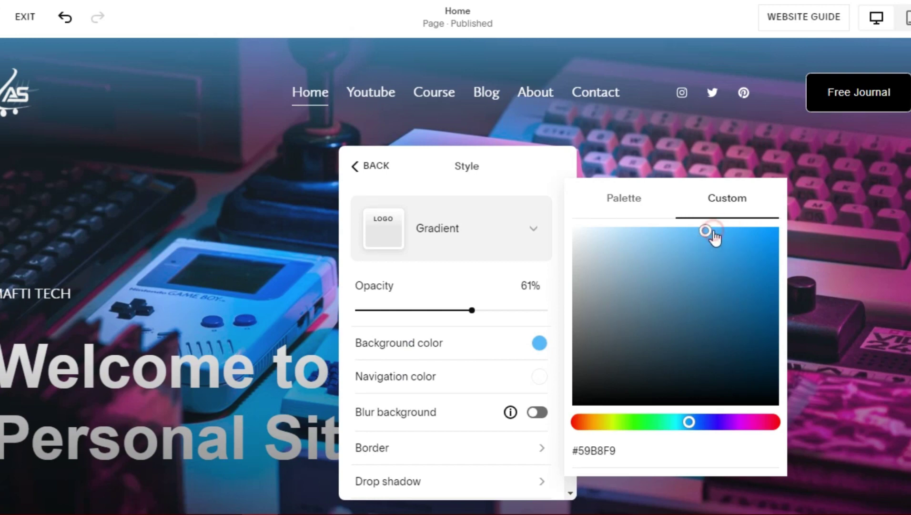
drag(712, 238, 721, 243)
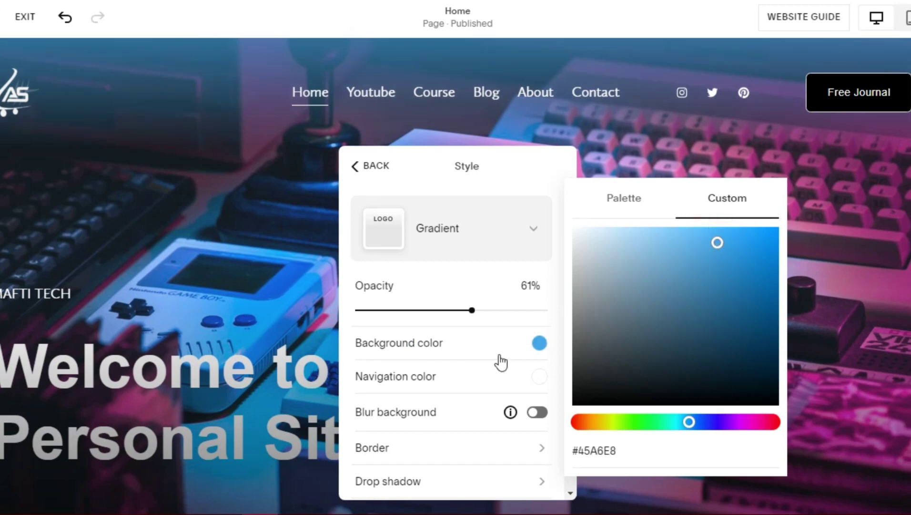
scroll(512, 403, down, 1)
click(486, 344)
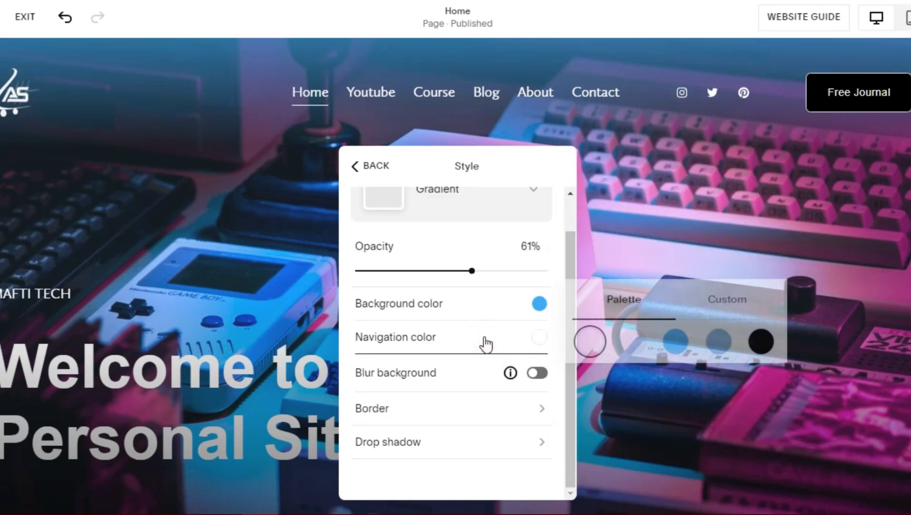
click(761, 343)
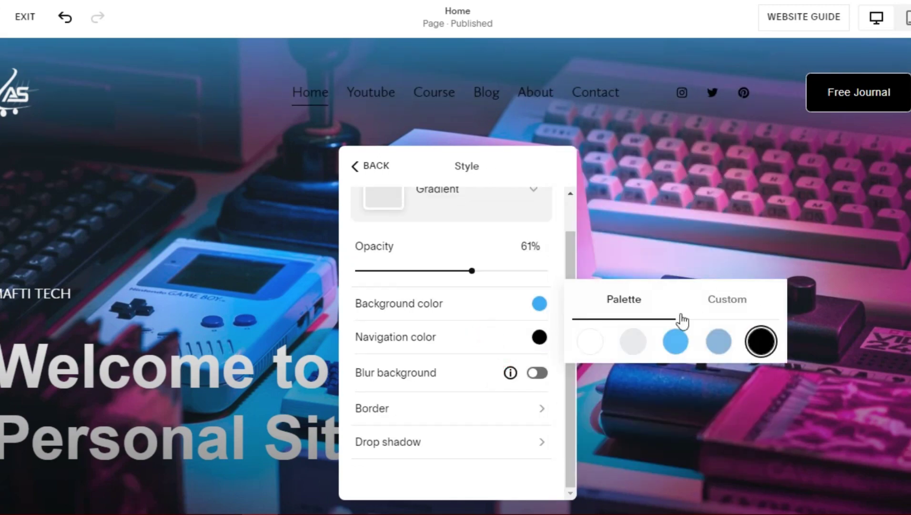
click(633, 341)
click(483, 464)
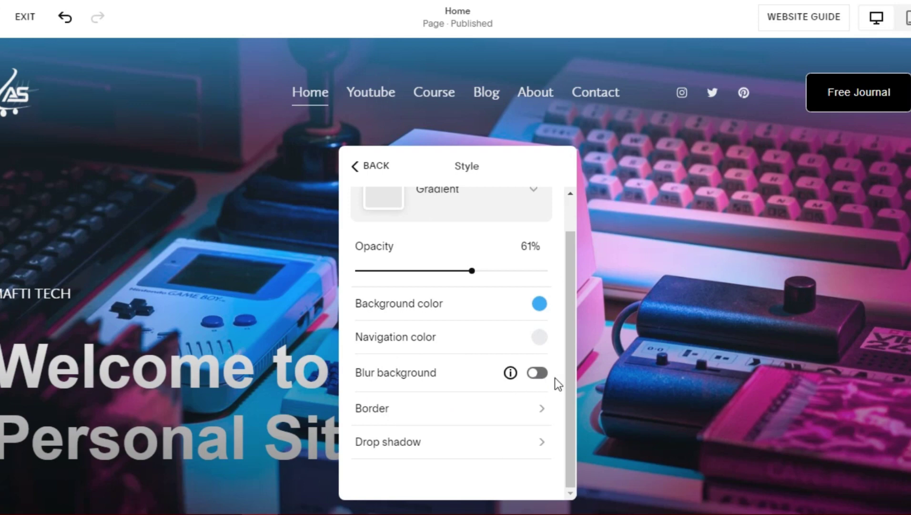
Step: Try background blur and a drop shadow, leave both off, and return to the main header settings
click(537, 372)
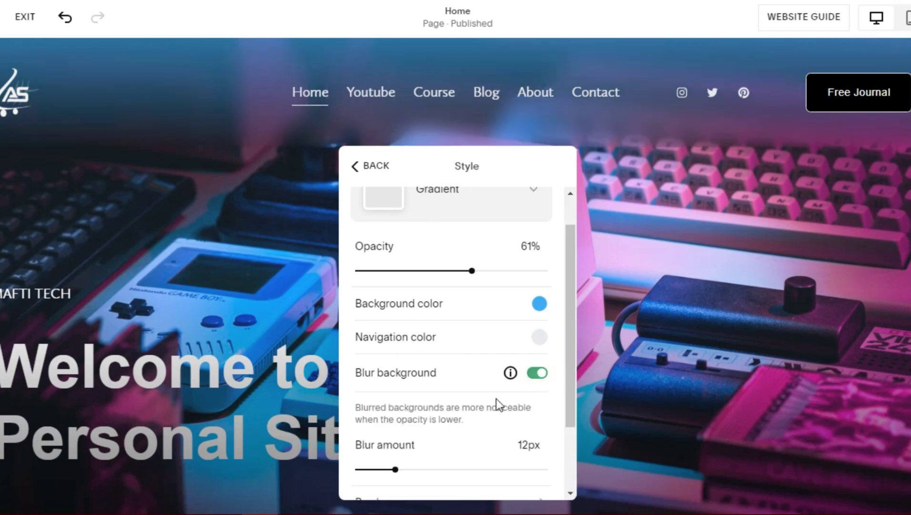
click(537, 373)
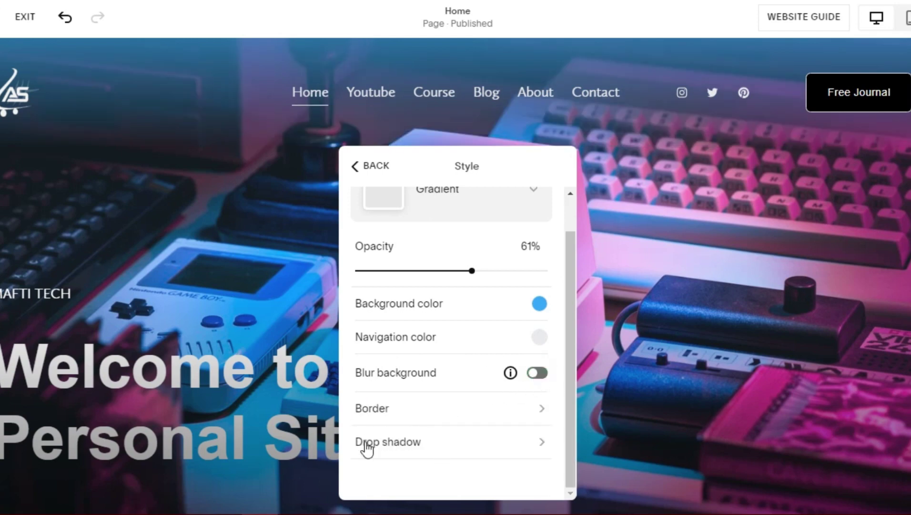
click(534, 443)
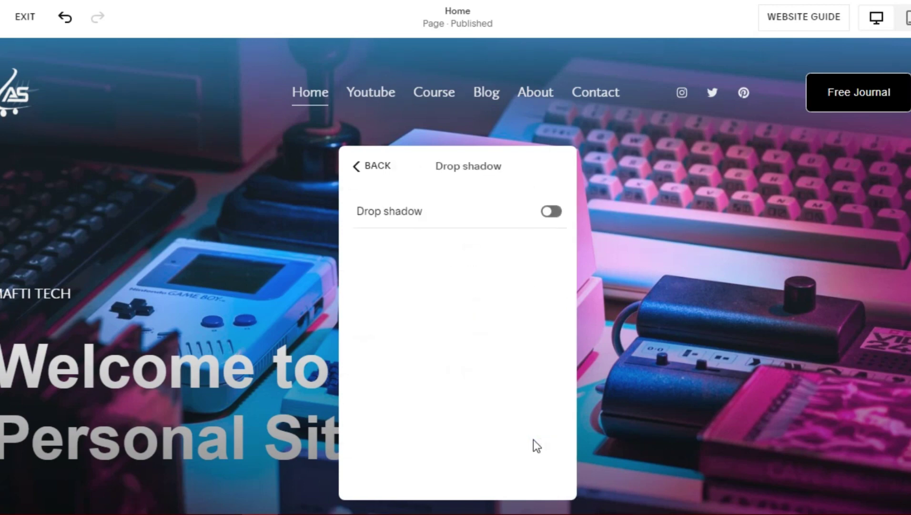
click(548, 213)
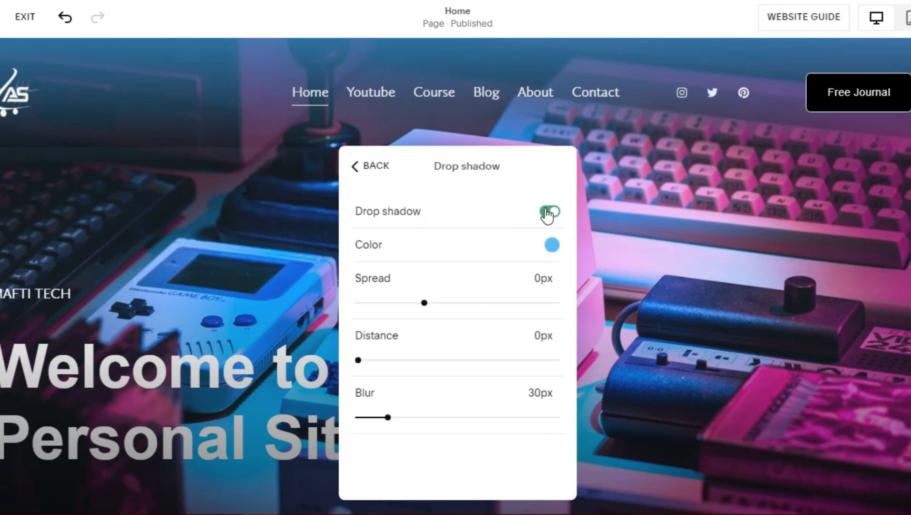
click(548, 213)
click(377, 169)
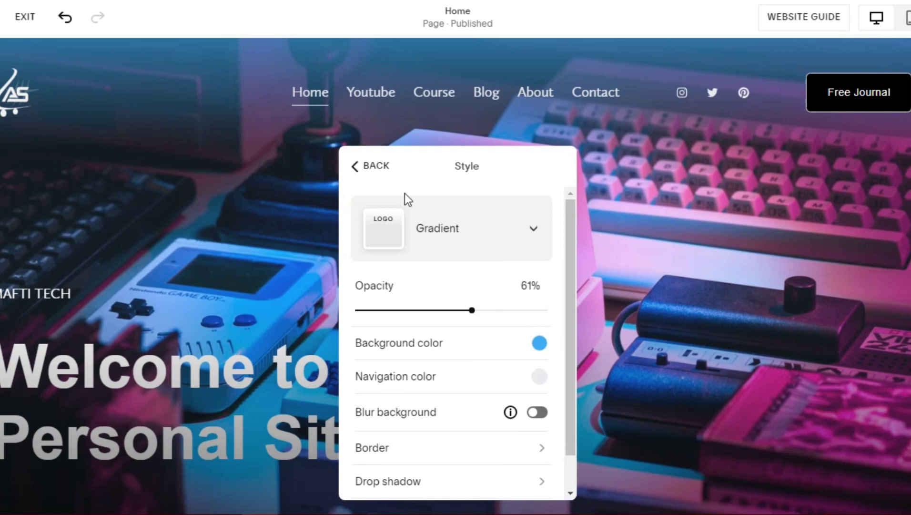
click(358, 169)
scroll(467, 411, down, 1)
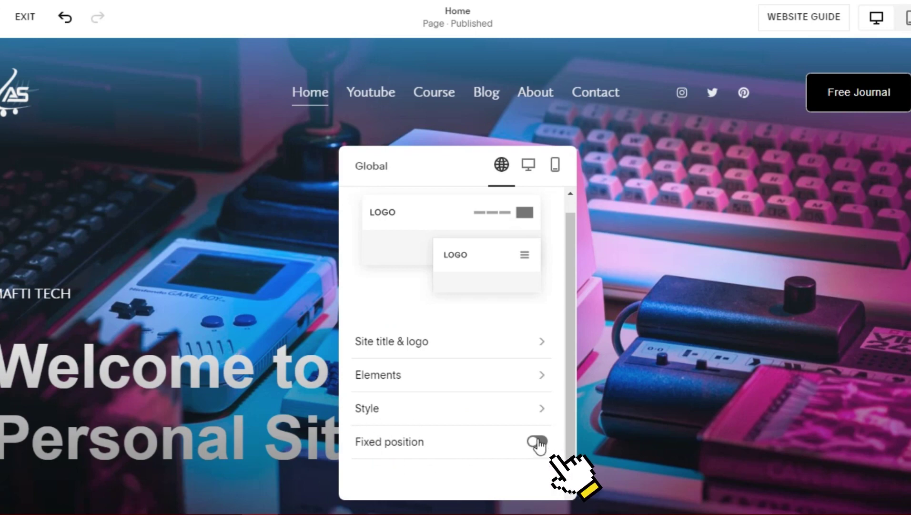
Step: Switch on Fixed position for the header and close the header settings
click(539, 444)
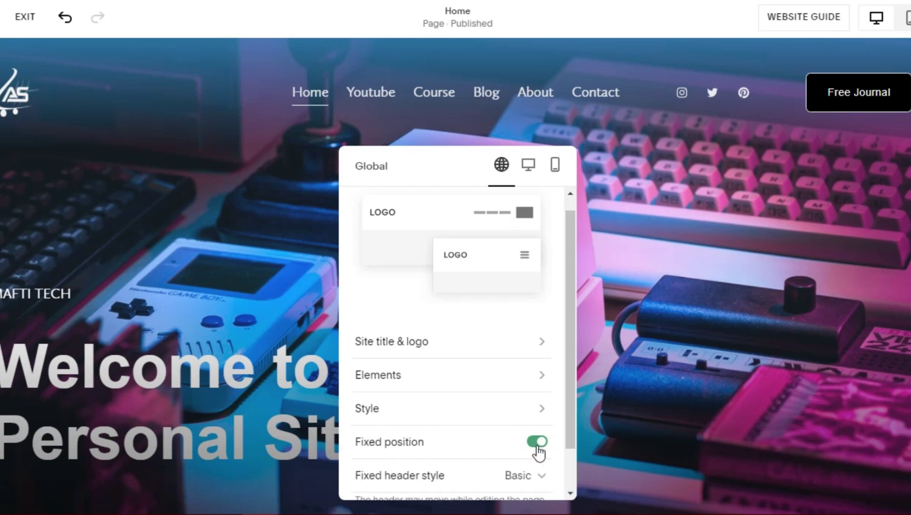
scroll(543, 442, down, 1)
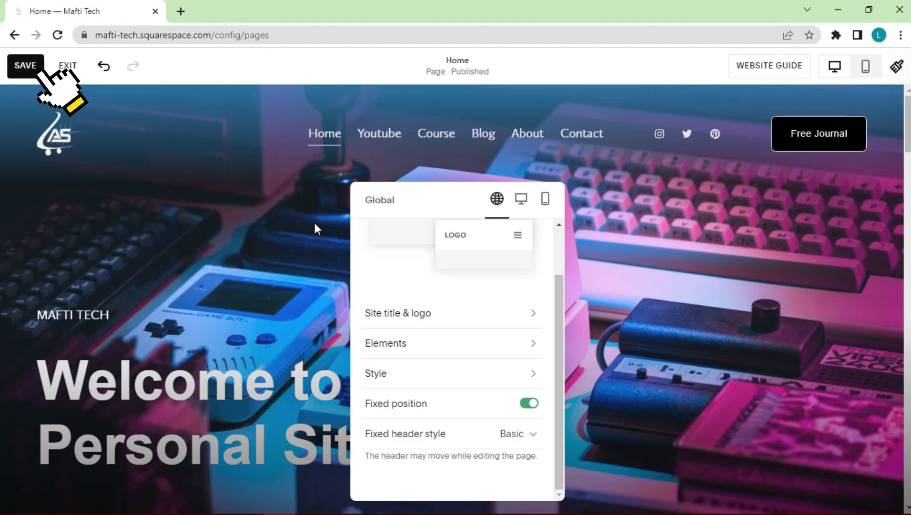
click(314, 221)
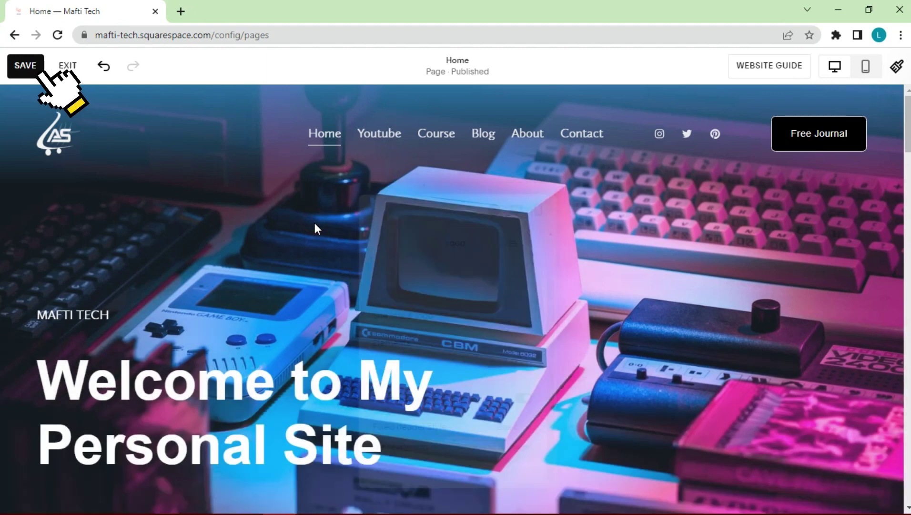
Step: Save and exit the editor, preview the fixed header full-screen, then return to editing
click(27, 65)
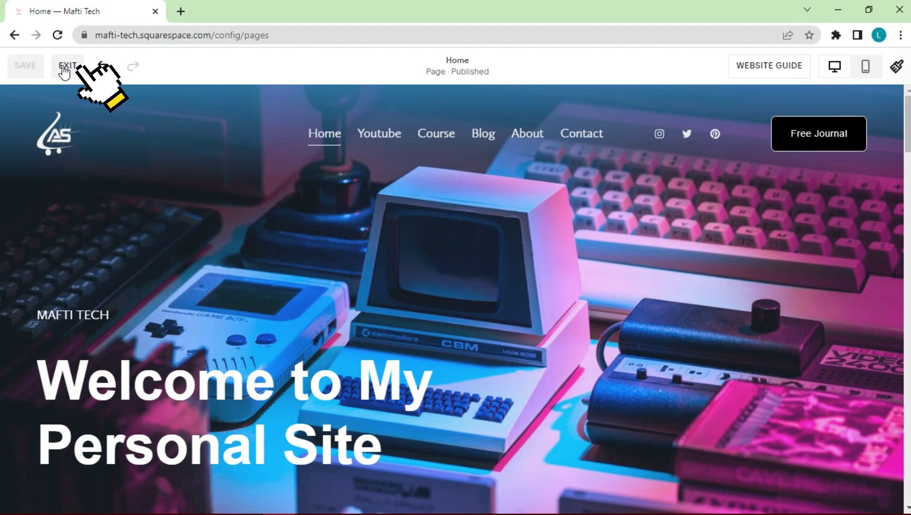
click(66, 65)
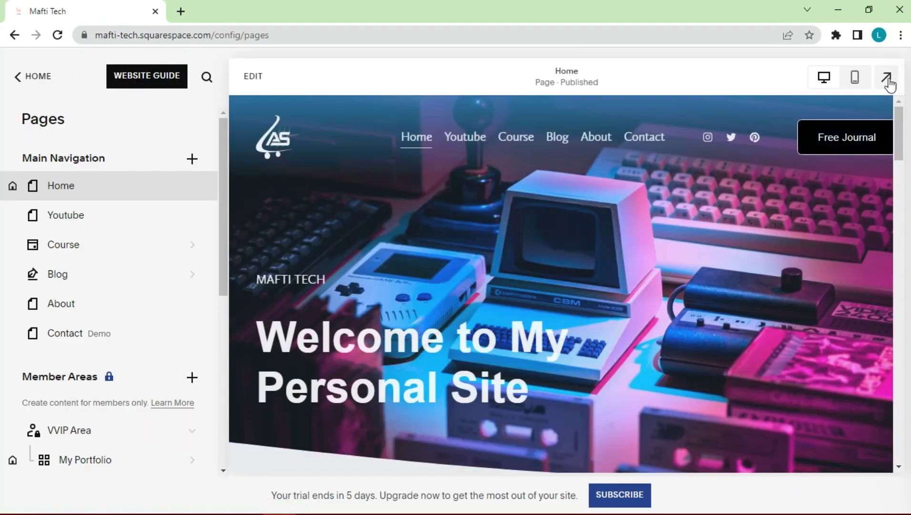
click(886, 80)
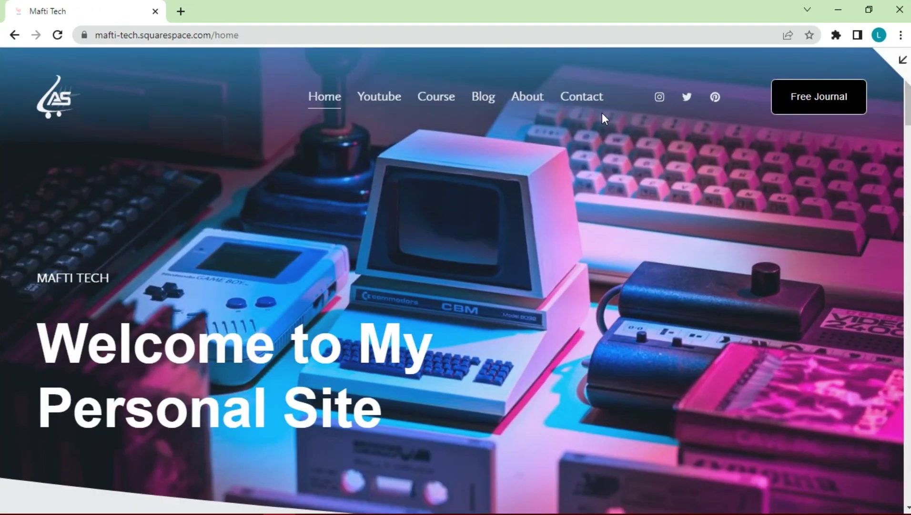
scroll(429, 115, down, 1)
scroll(451, 87, down, 1)
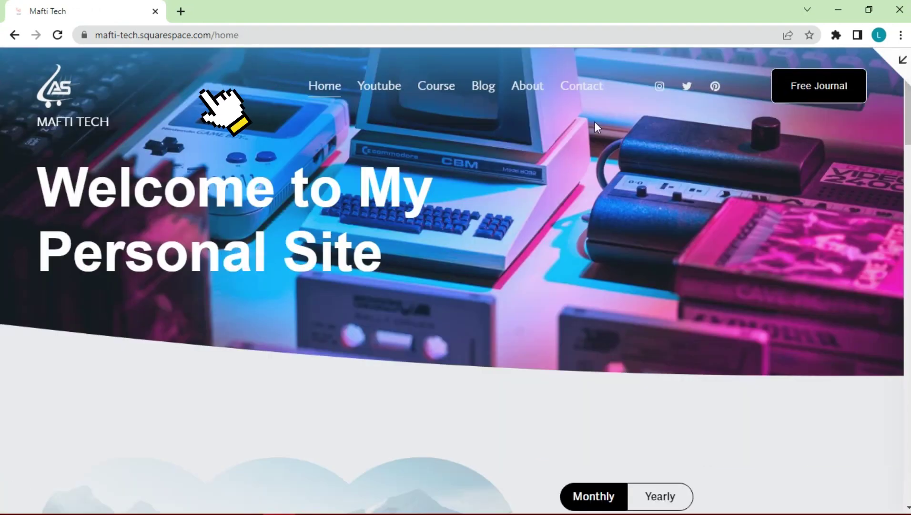
scroll(648, 113, down, 1)
scroll(649, 113, down, 2)
scroll(645, 129, down, 2)
scroll(645, 128, down, 1)
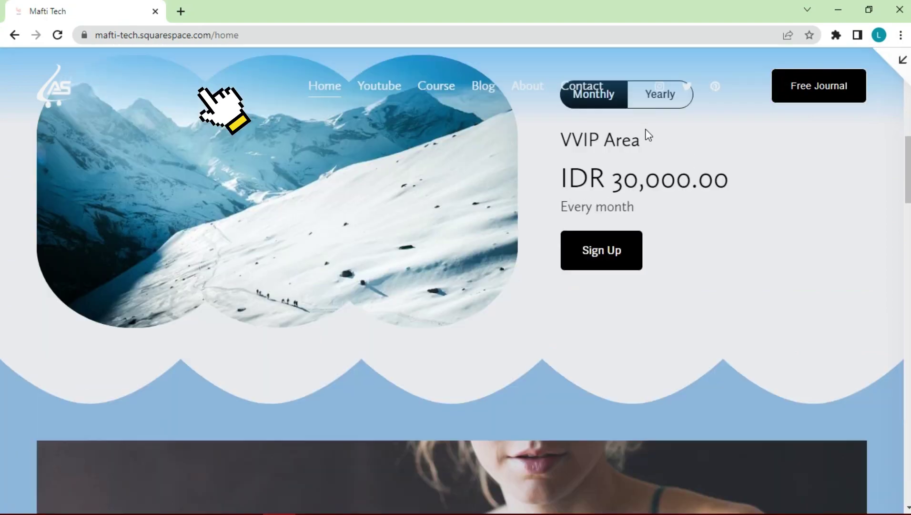
scroll(647, 135, down, 1)
scroll(648, 135, down, 2)
scroll(648, 134, down, 3)
scroll(647, 135, down, 2)
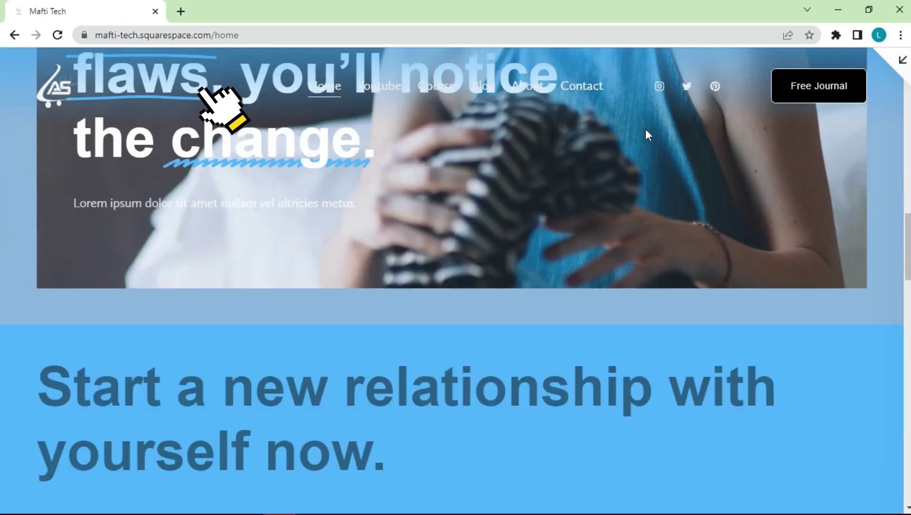
scroll(647, 135, down, 1)
scroll(645, 129, down, 3)
scroll(645, 129, down, 2)
scroll(645, 129, up, 3)
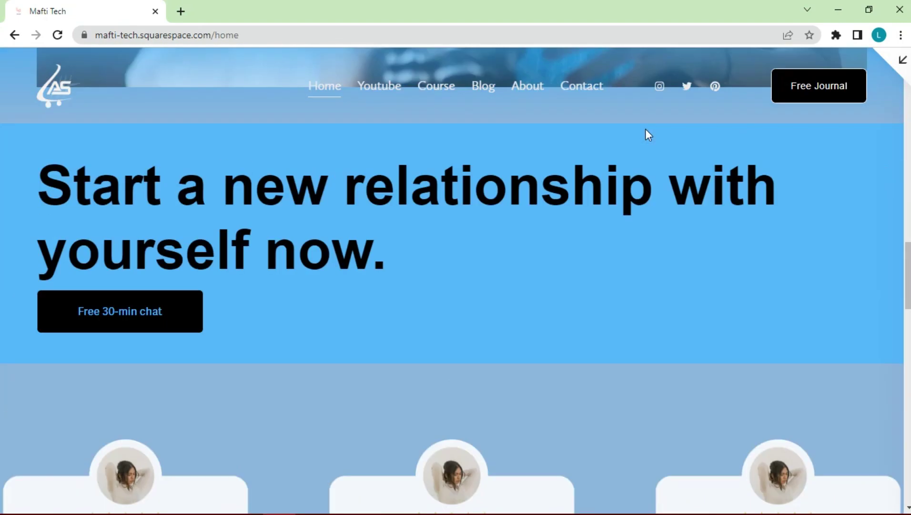
scroll(645, 128, up, 4)
scroll(644, 129, up, 5)
scroll(606, 87, up, 5)
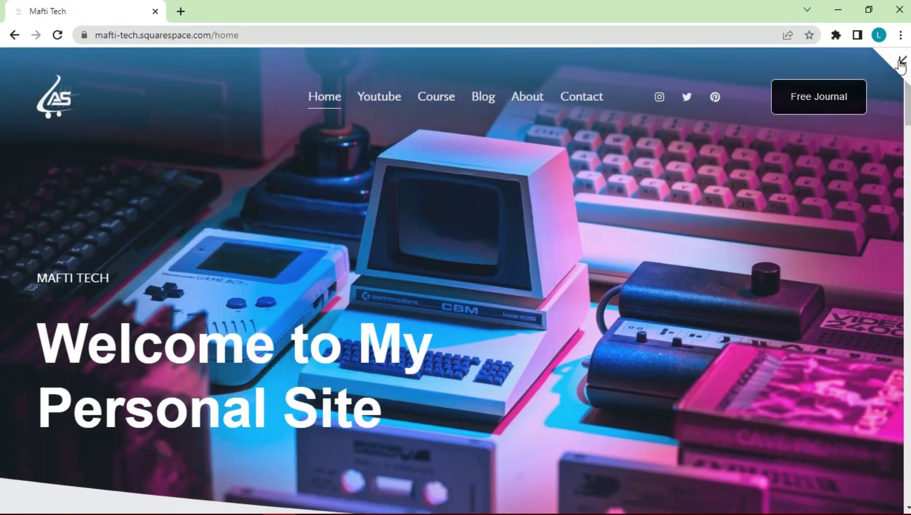
click(899, 64)
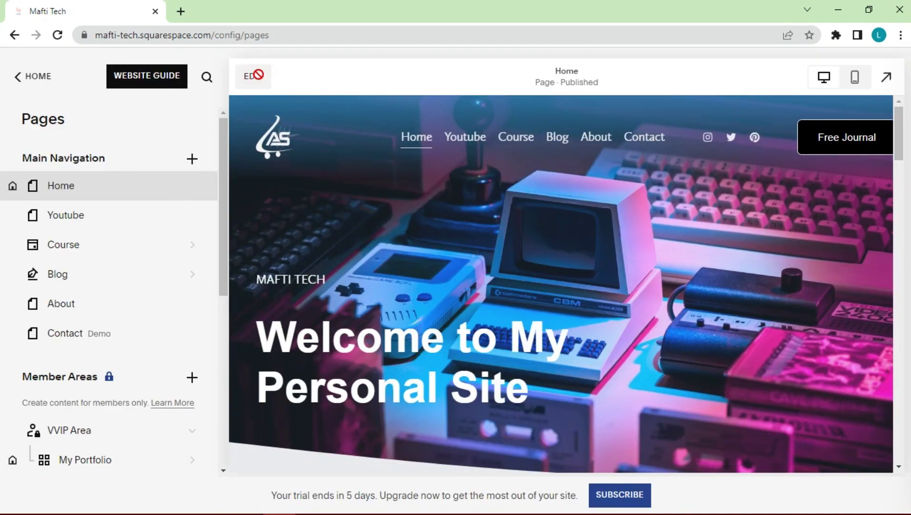
Step: Edit the home page header and show the Desktop-specific settings
click(255, 73)
mouse_move(456, 138)
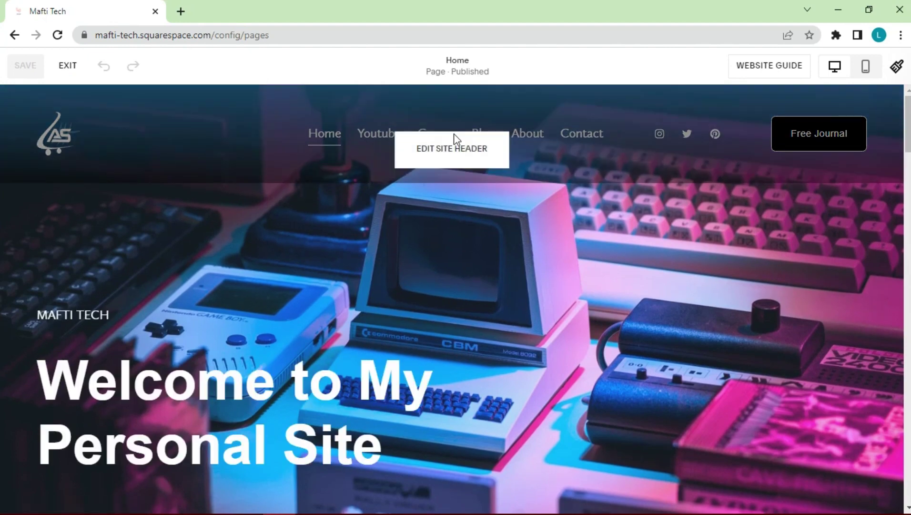
click(453, 137)
drag(757, 211, 417, 195)
scroll(441, 331, down, 2)
scroll(442, 331, up, 2)
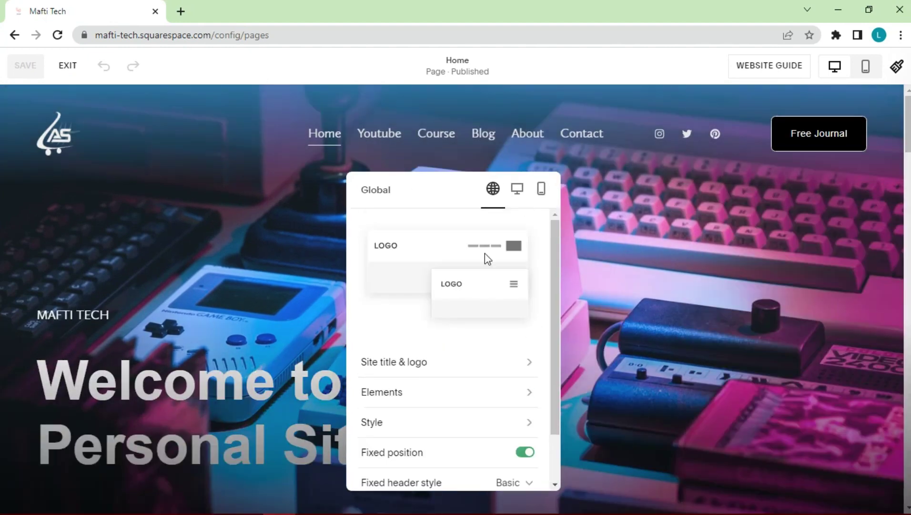
click(518, 189)
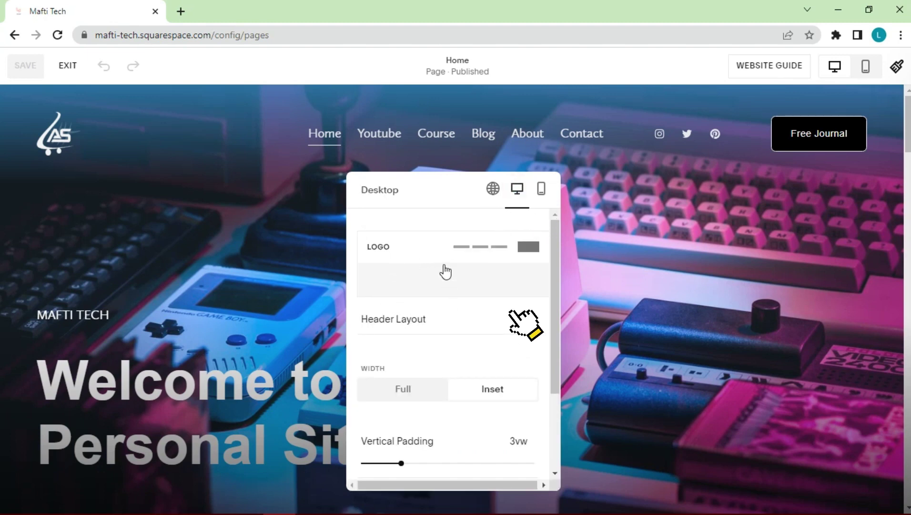
Step: Choose the desktop header layout with centred navigation links and go back
click(486, 326)
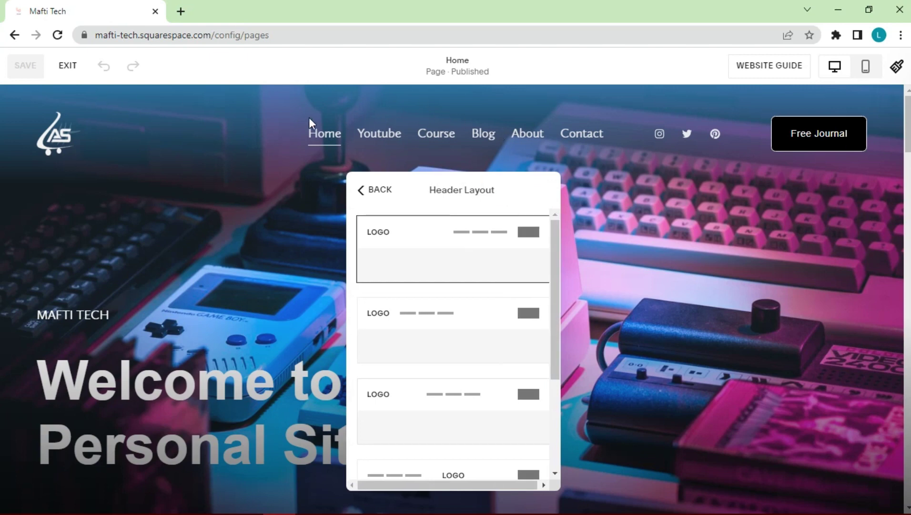
scroll(486, 312, down, 1)
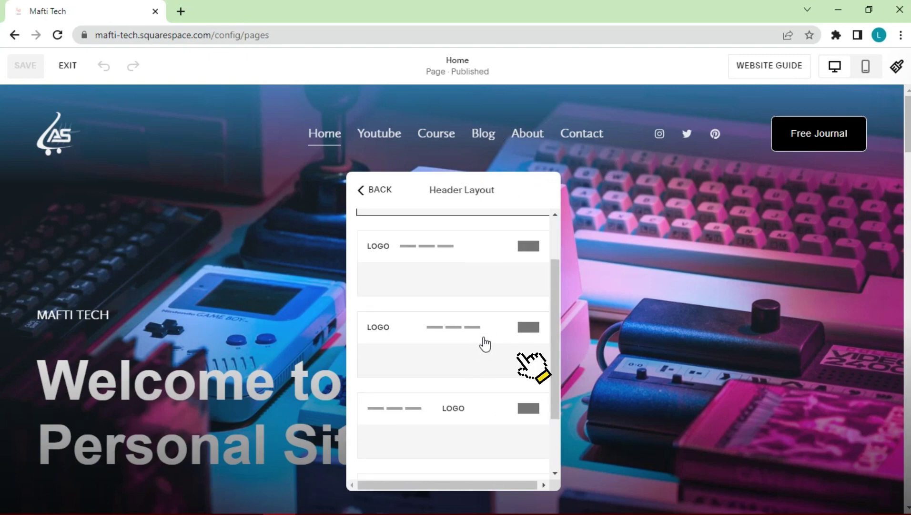
click(465, 353)
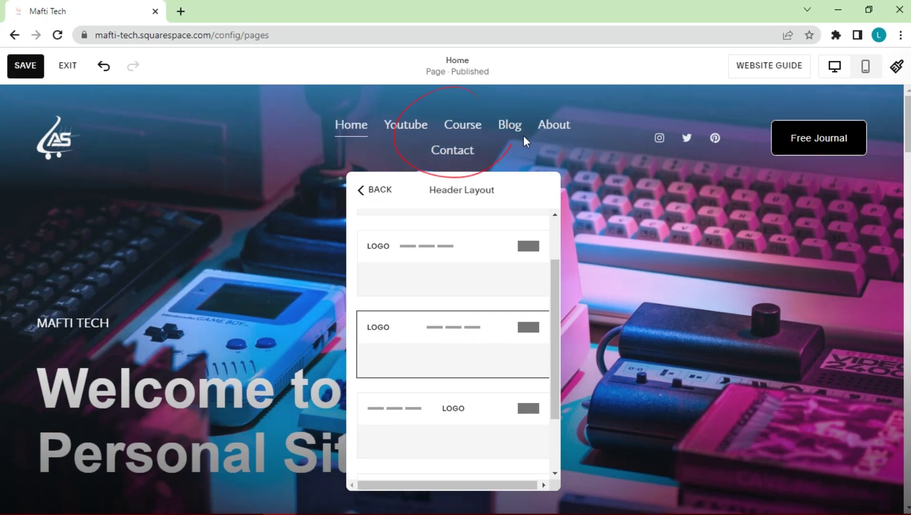
click(360, 190)
scroll(476, 349, down, 3)
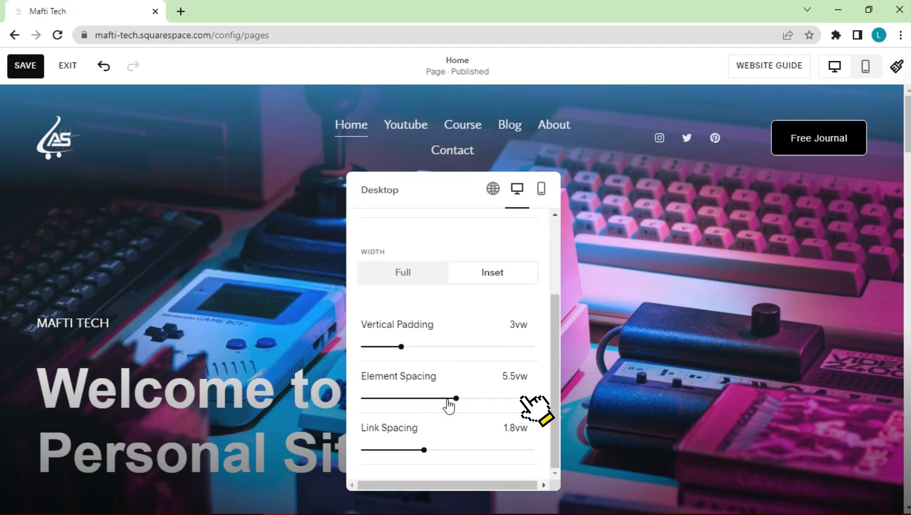
Step: Set desktop element spacing to 1.8vw and link spacing to 2vw
click(480, 399)
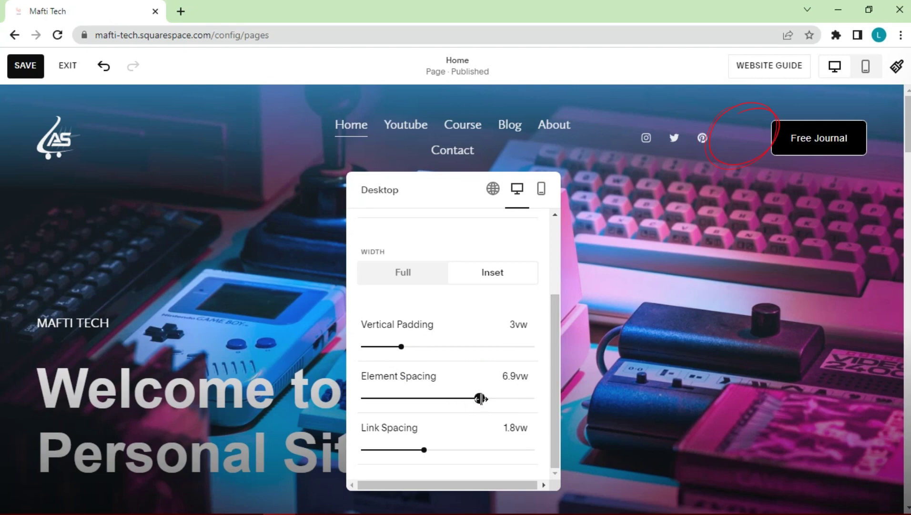
click(496, 398)
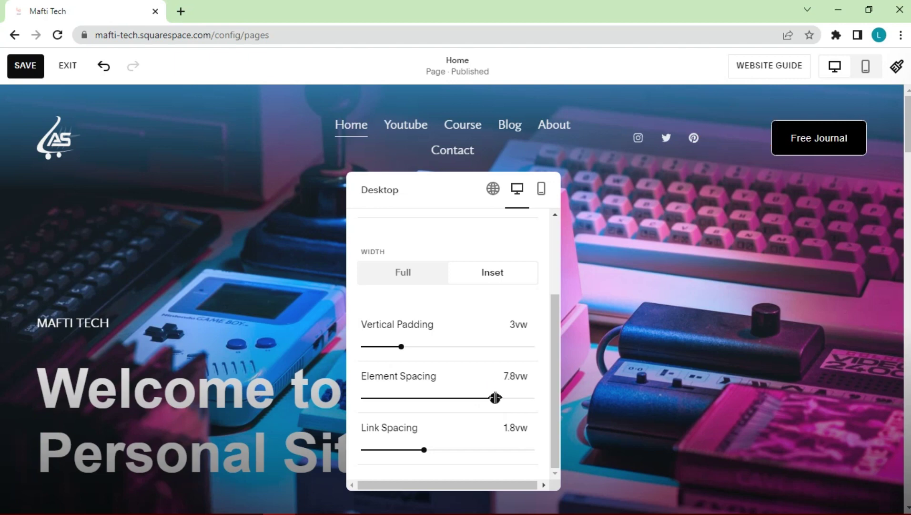
click(389, 398)
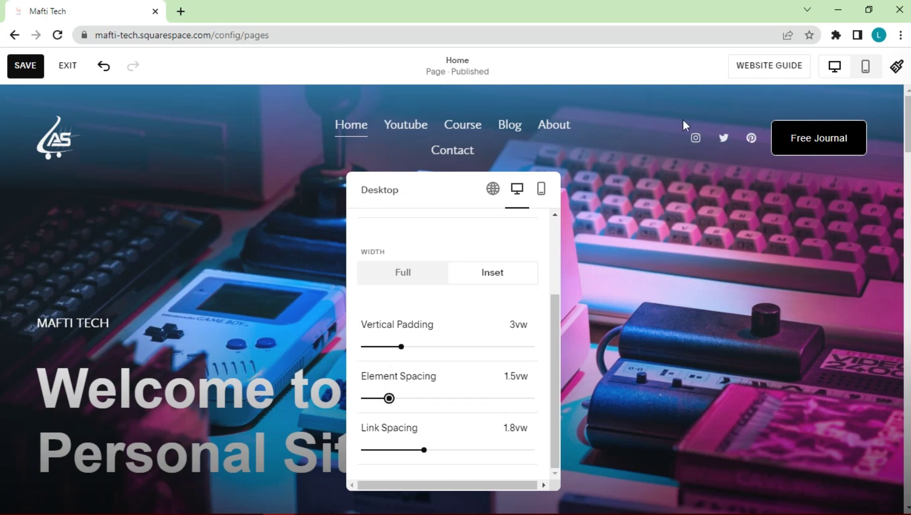
click(393, 397)
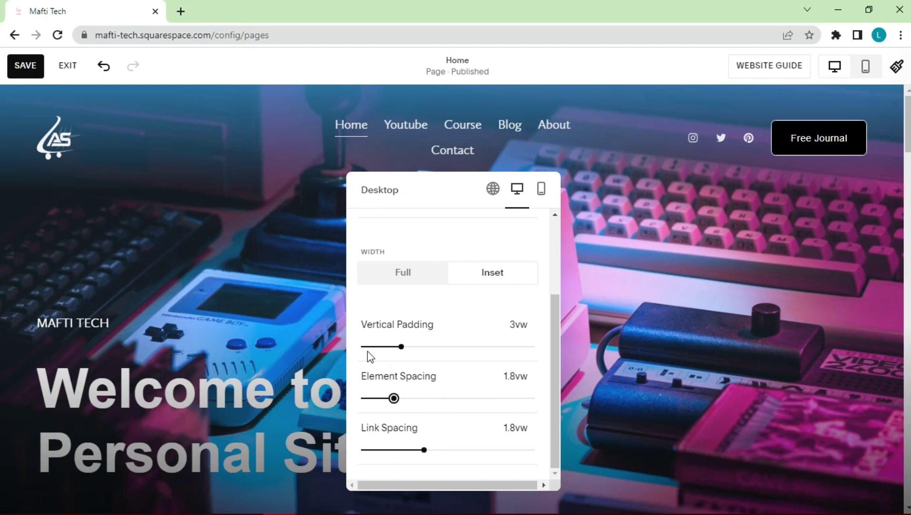
click(443, 449)
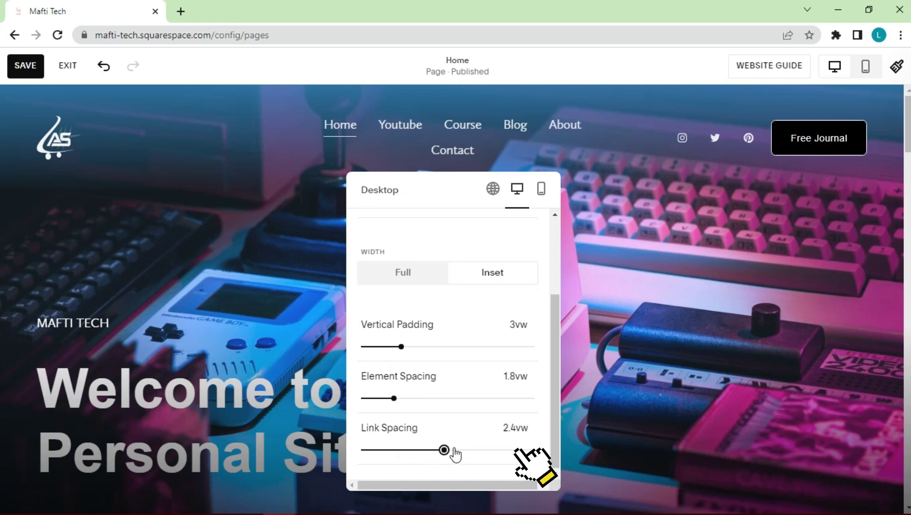
click(430, 450)
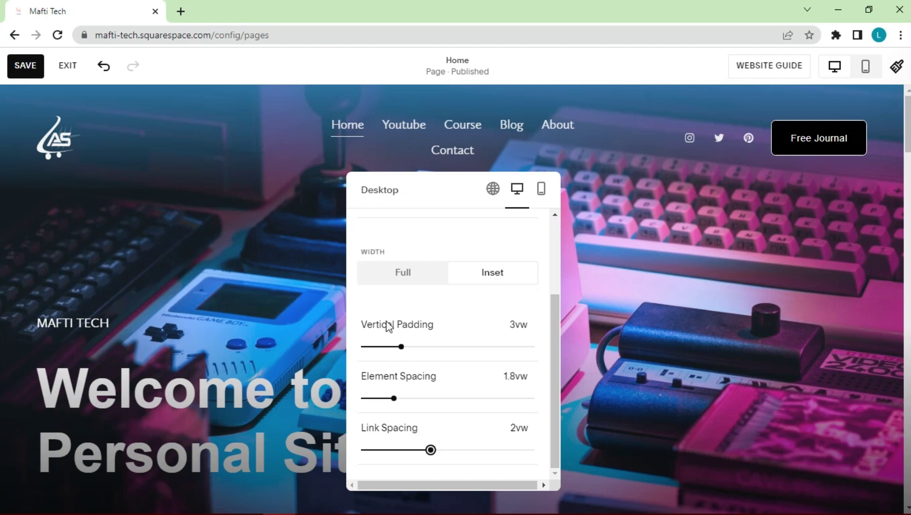
Step: Reduce the header vertical padding to about 2vw
click(422, 346)
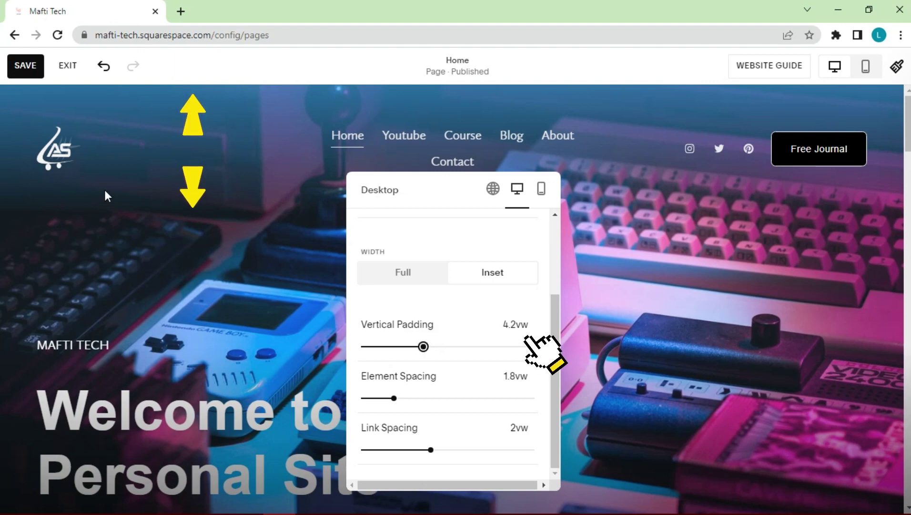
click(392, 346)
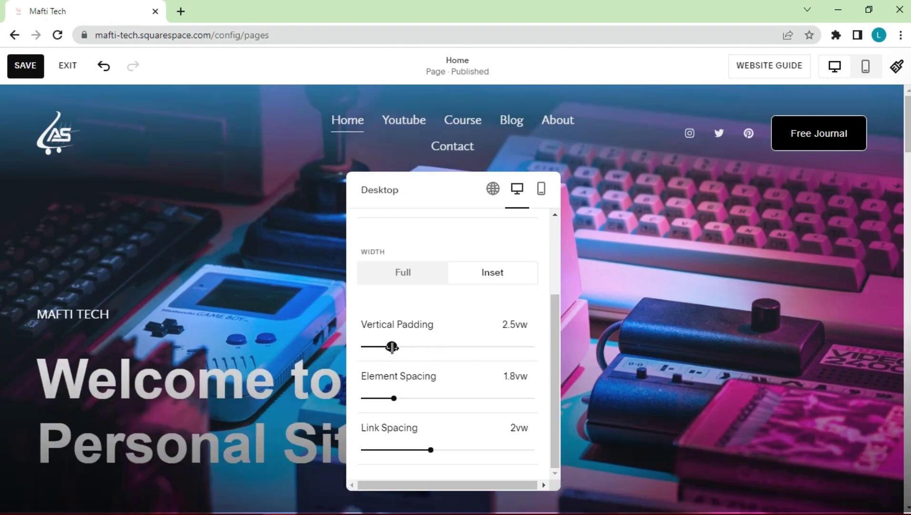
click(378, 346)
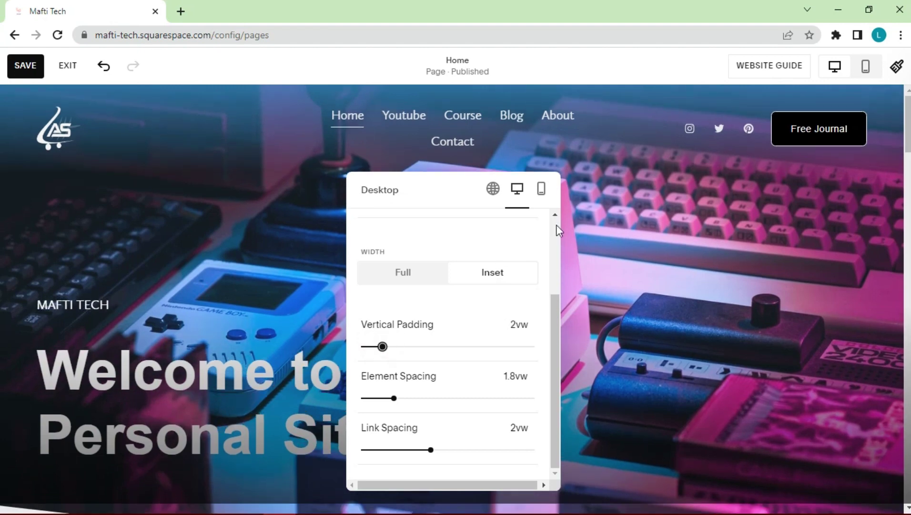
scroll(476, 266, up, 2)
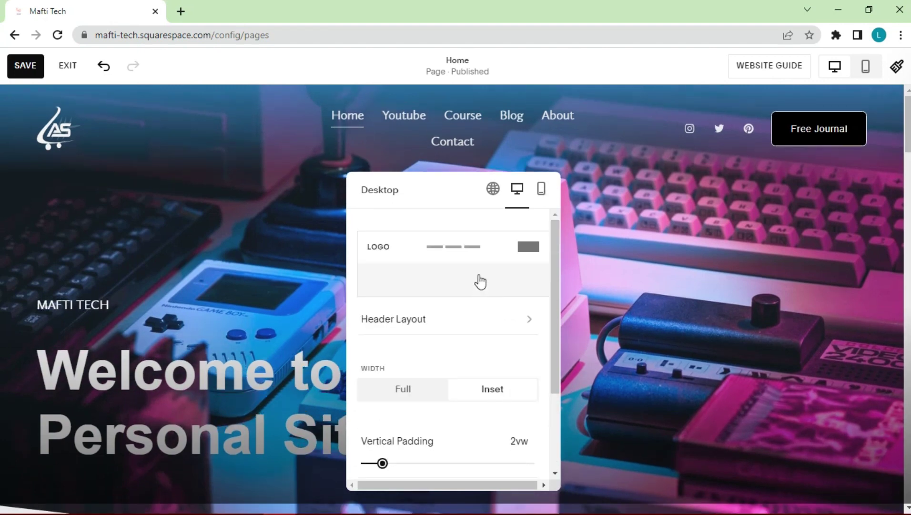
Step: On the Mobile tab, choose the header layout with logo left and menu icon right
click(545, 194)
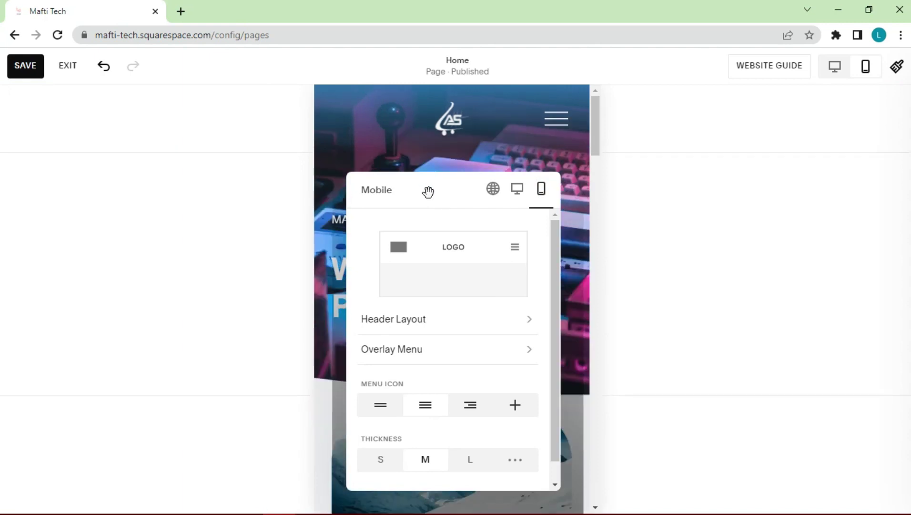
drag(423, 193, 705, 178)
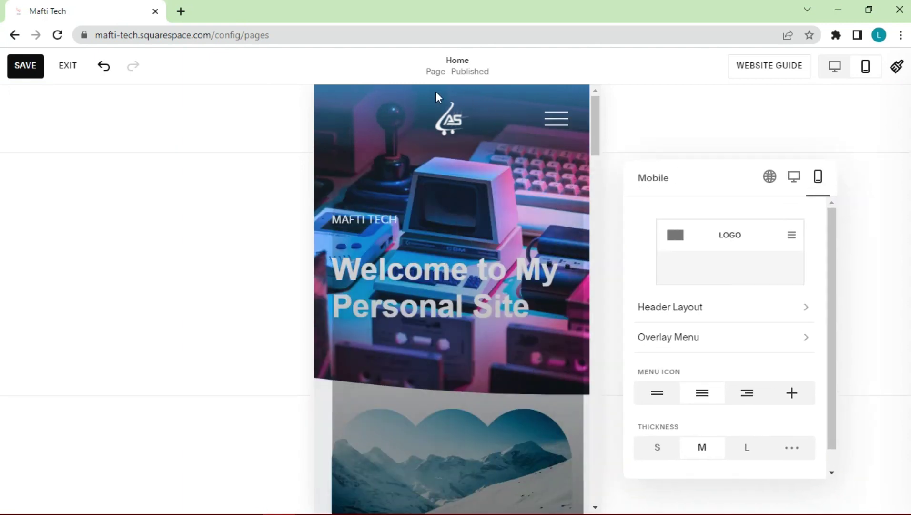
click(743, 311)
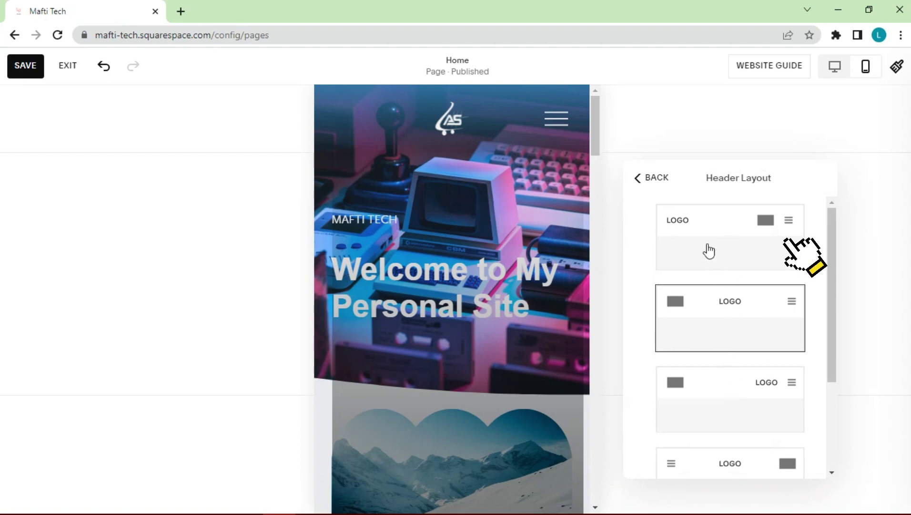
click(708, 224)
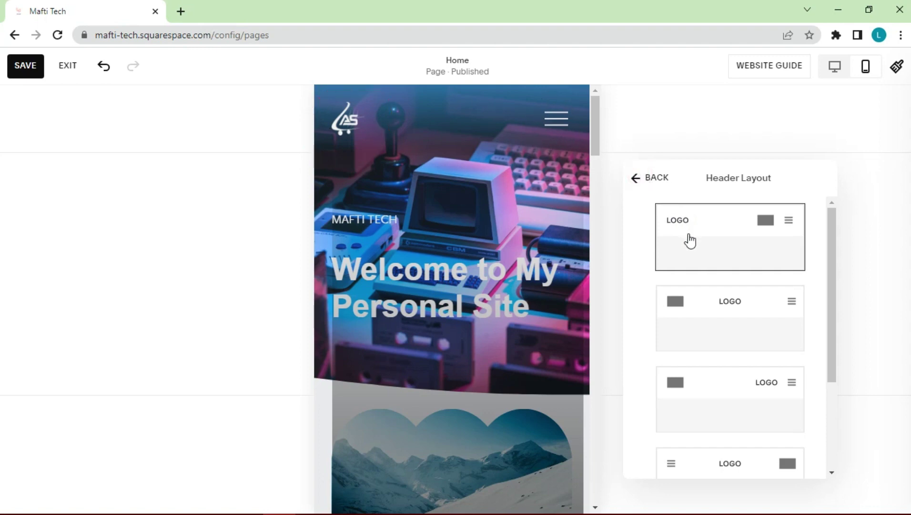
click(648, 178)
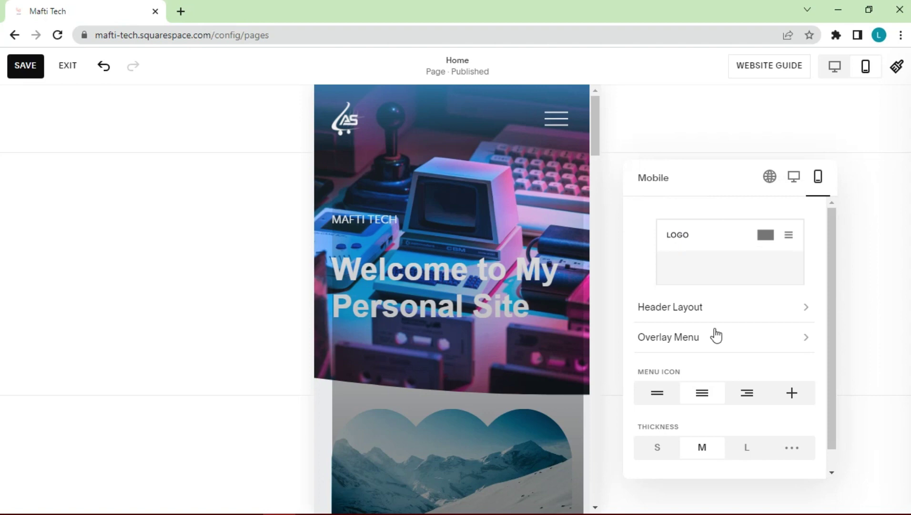
scroll(658, 340, down, 1)
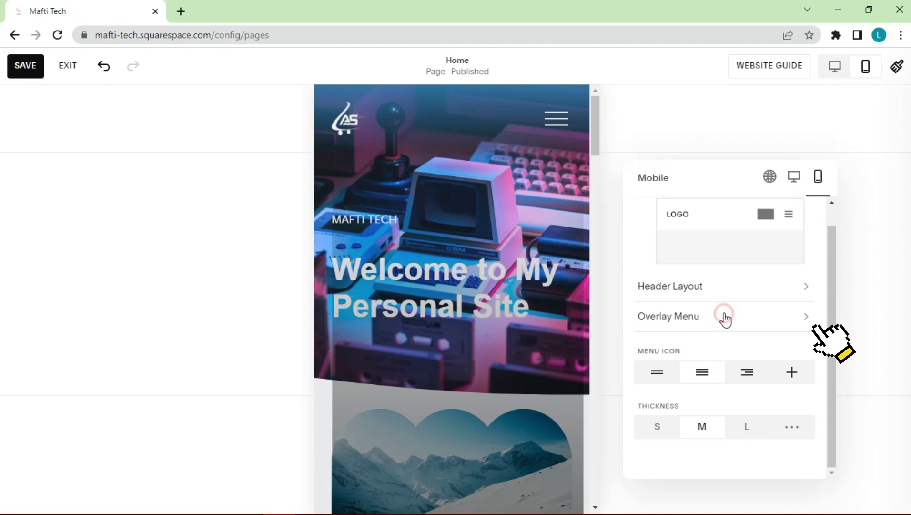
Step: Centre the overlay menu links and reduce link spacing to 2vw
click(723, 316)
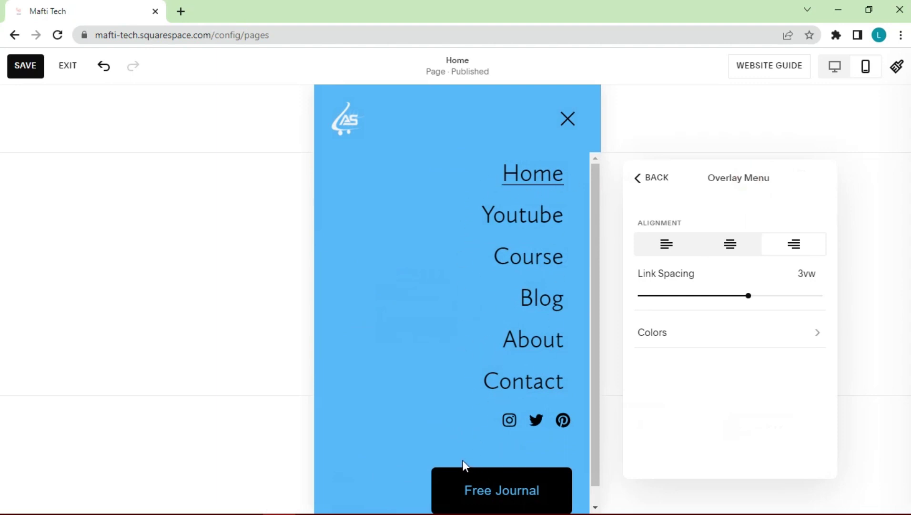
click(731, 245)
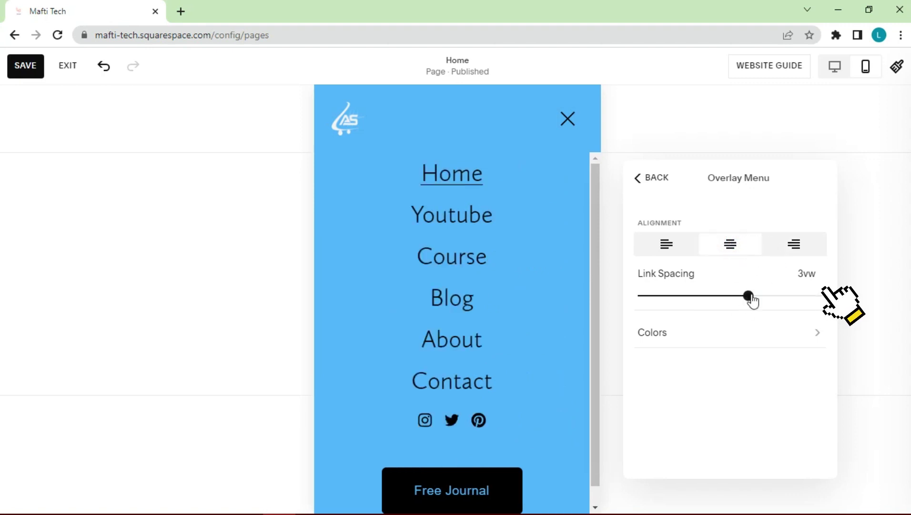
drag(743, 297, 712, 295)
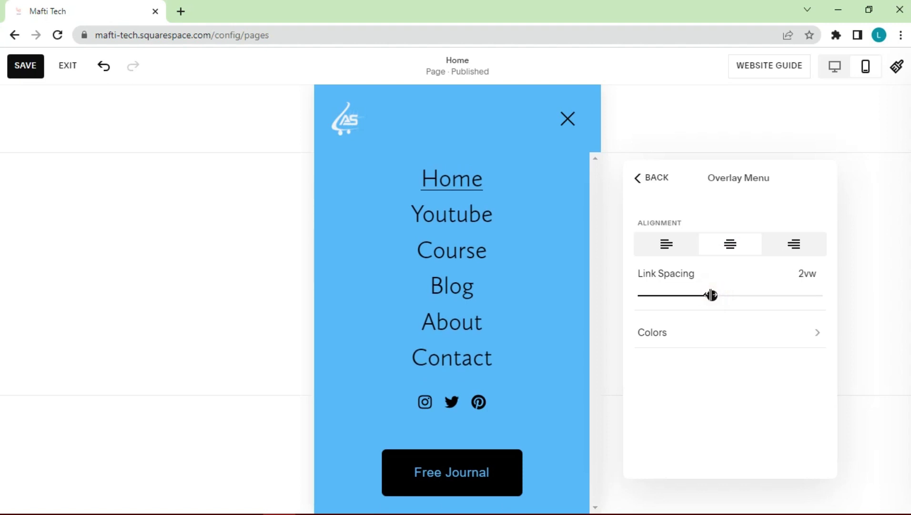
Step: Apply the Dark 1 colour theme to the overlay menu and return to its options
click(701, 334)
scroll(724, 313, down, 2)
click(740, 316)
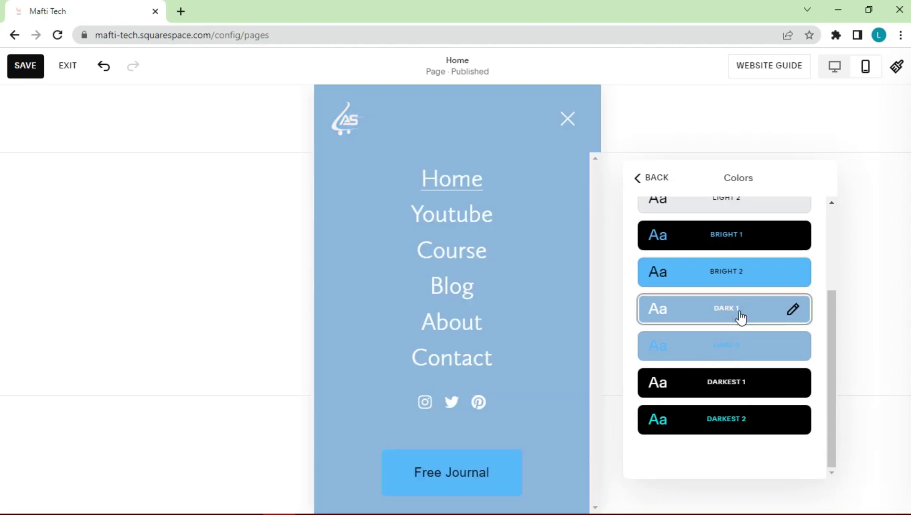
click(652, 180)
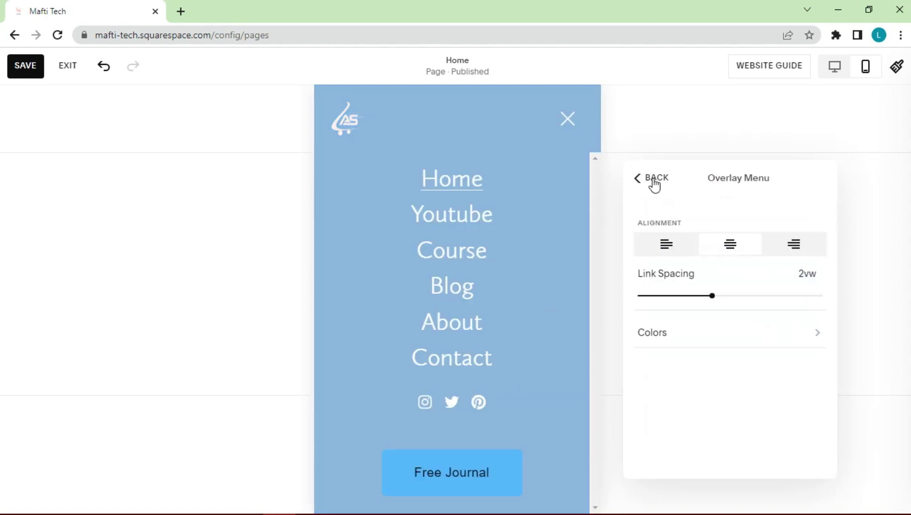
Step: Set the mobile menu icon to right-aligned lines with L thickness
click(654, 183)
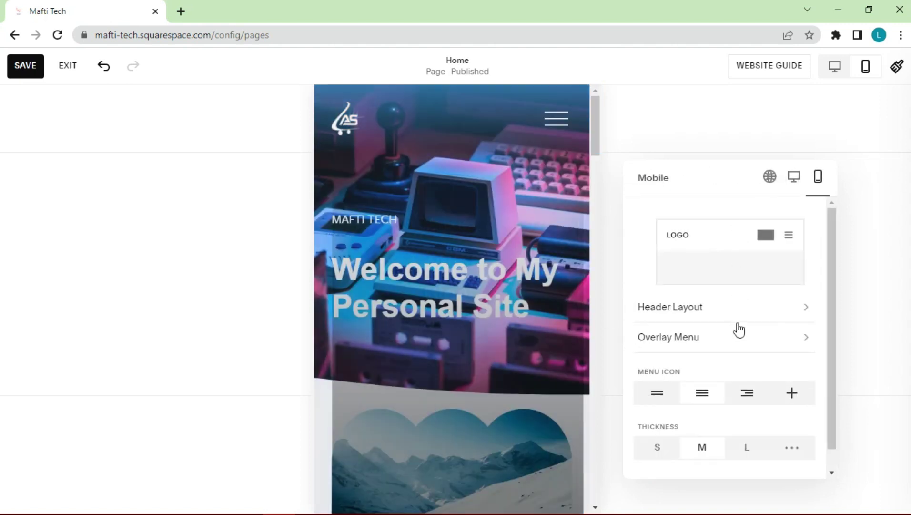
scroll(738, 329, down, 1)
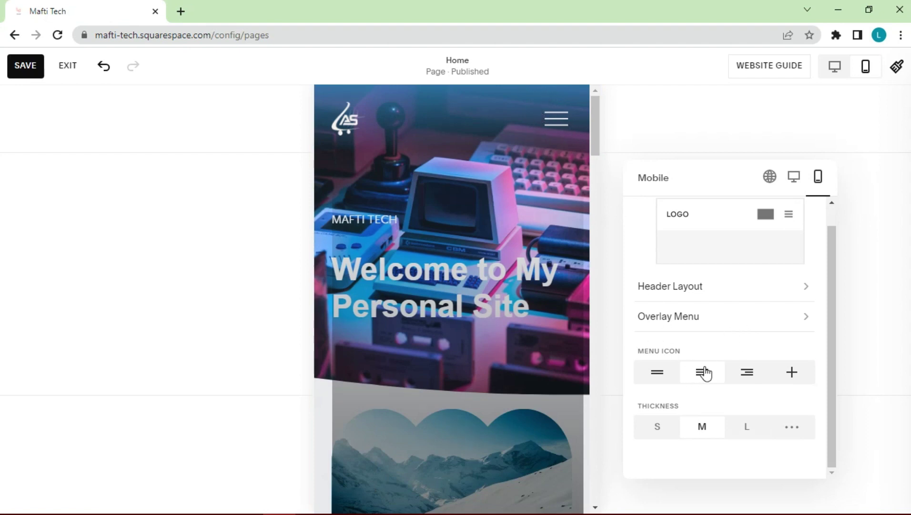
click(789, 370)
click(741, 377)
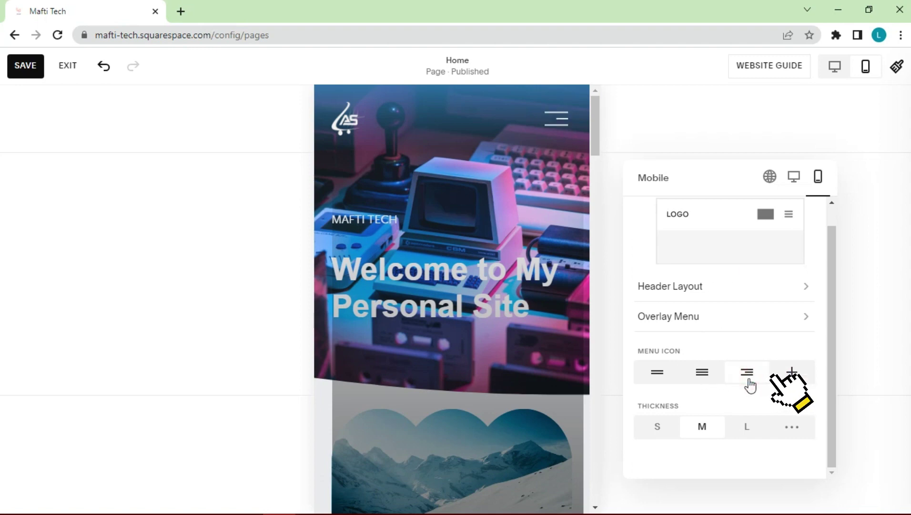
click(745, 431)
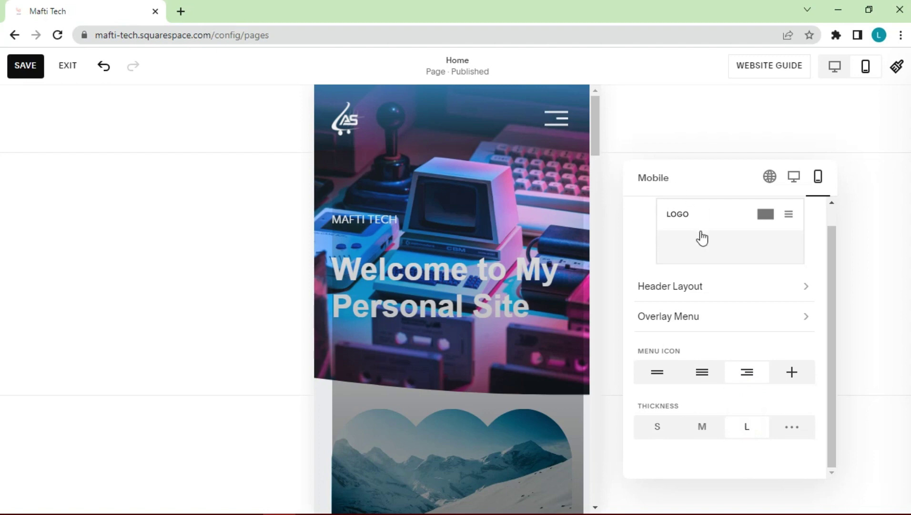
scroll(721, 296, up, 1)
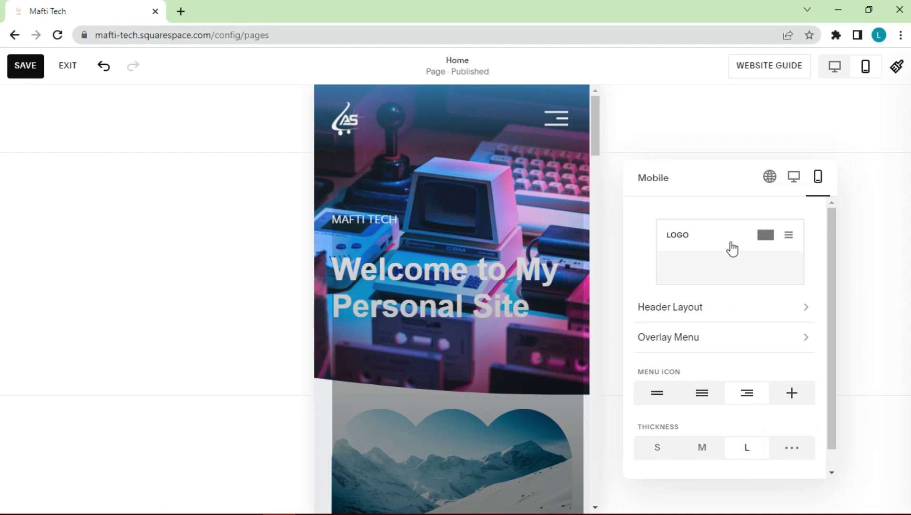
Step: Save the header changes and switch the preview to desktop layout
click(24, 68)
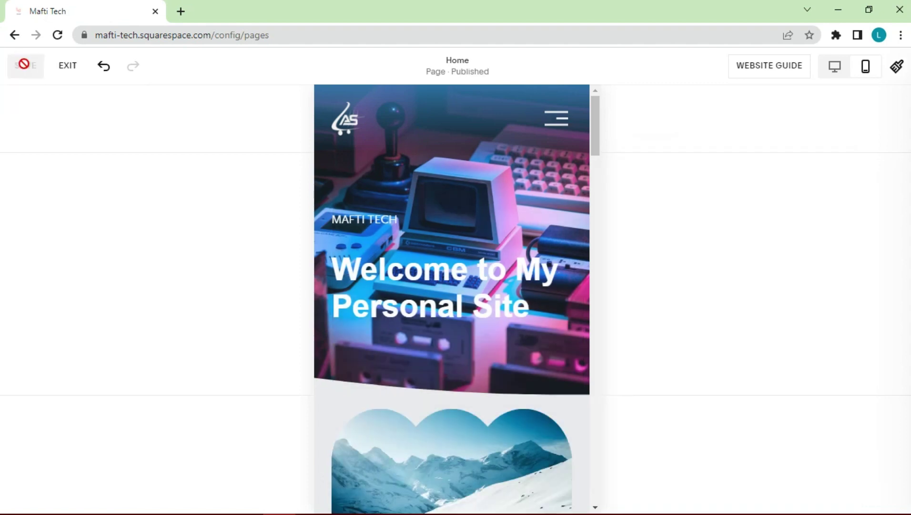
click(835, 66)
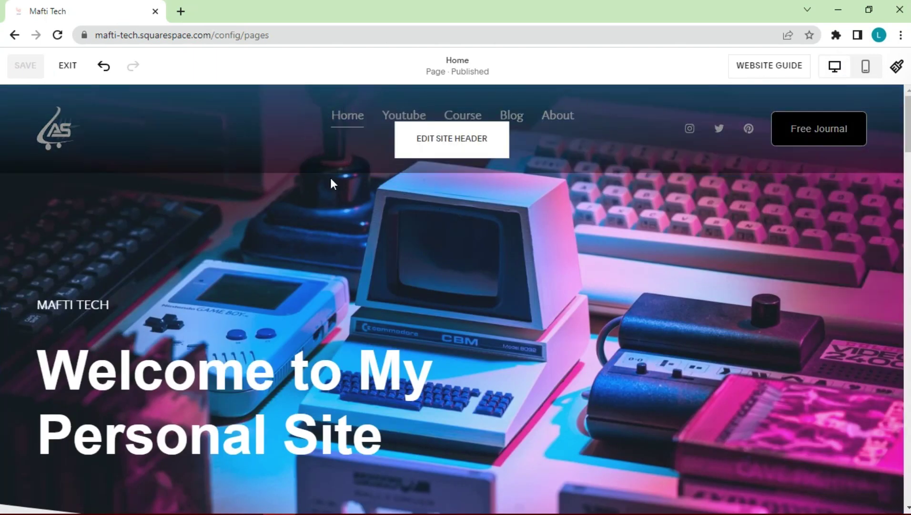
Step: Exit the editor and add a folder named My Project to the main navigation
click(66, 68)
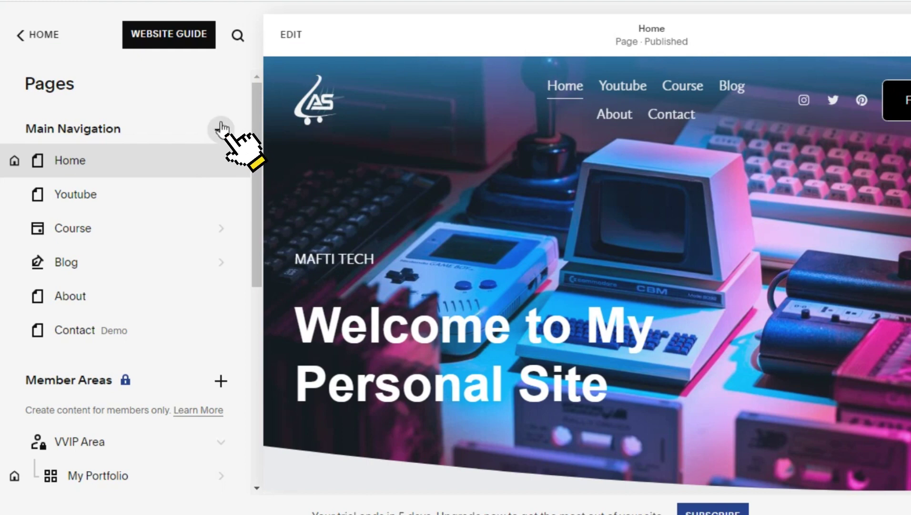
click(221, 130)
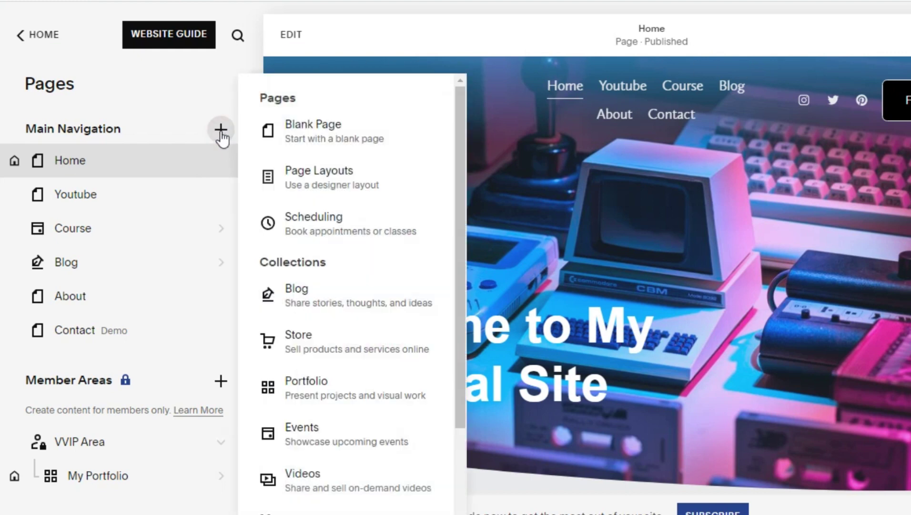
scroll(327, 264, down, 3)
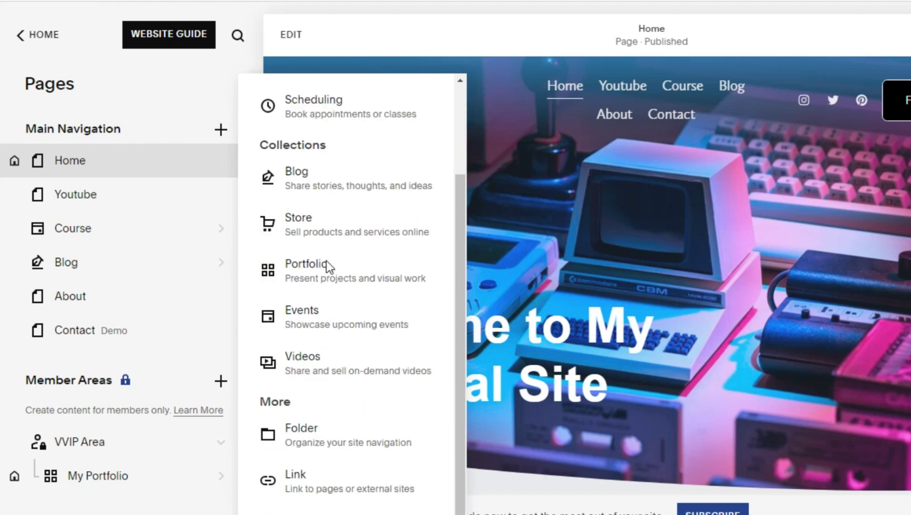
click(329, 435)
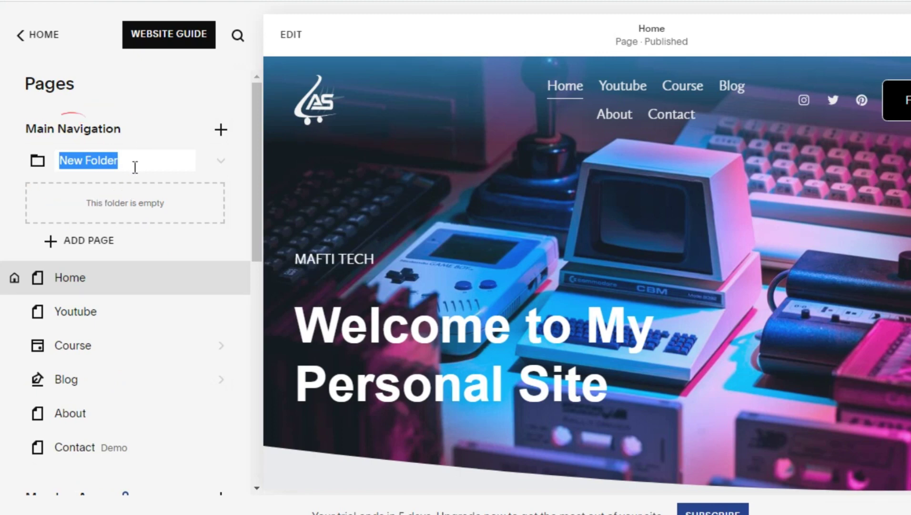
text(My Project)
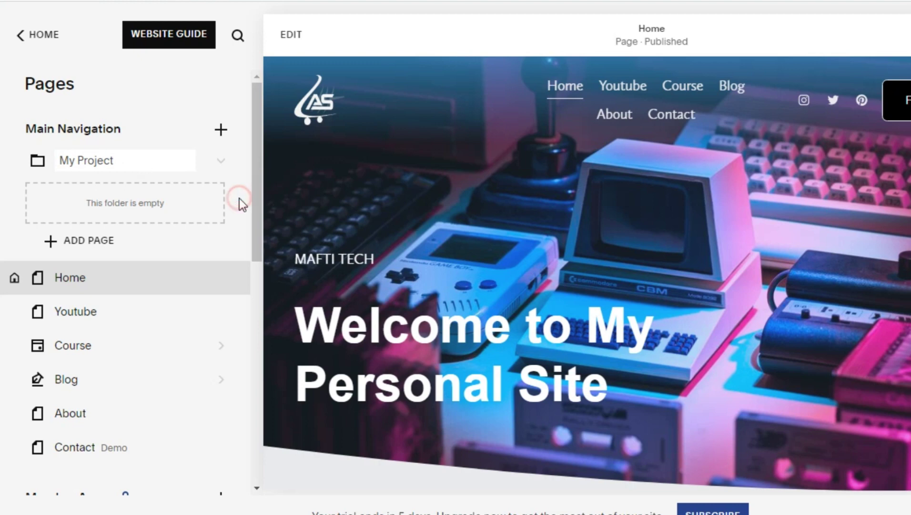
key(Return)
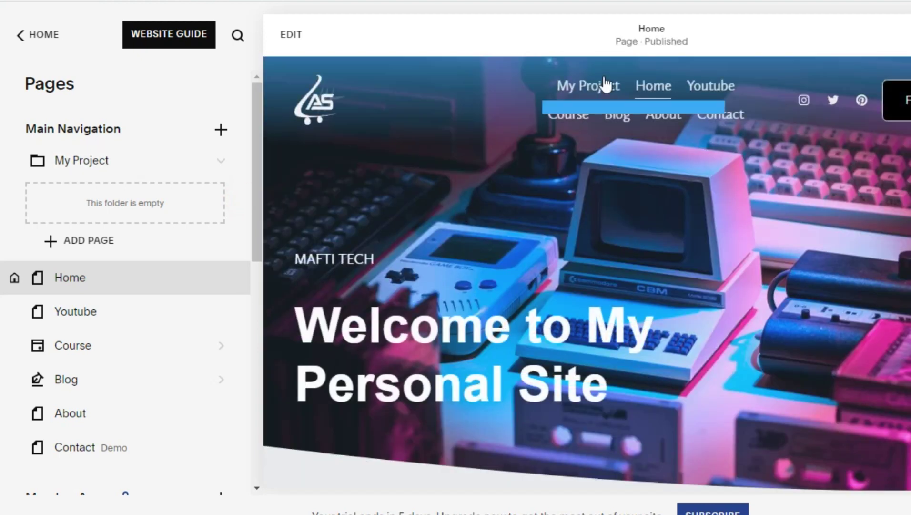
Step: Move Home to the top of the main navigation, above My Project
mouse_move(128, 278)
click(80, 280)
drag(85, 251, 91, 152)
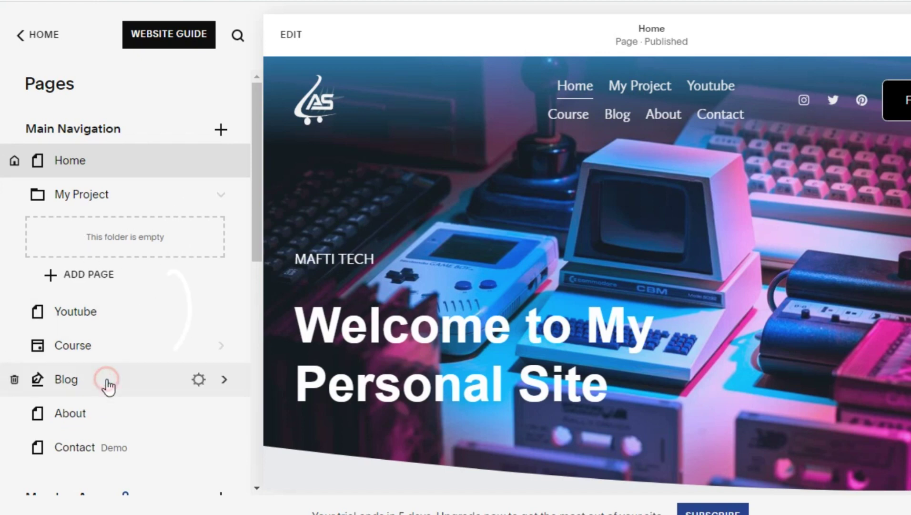
Step: Drag Blog and Youtube into the My Project folder, then edit the homepage
mouse_move(107, 383)
mouse_down()
mouse_move(132, 243)
mouse_move(92, 237)
mouse_up()
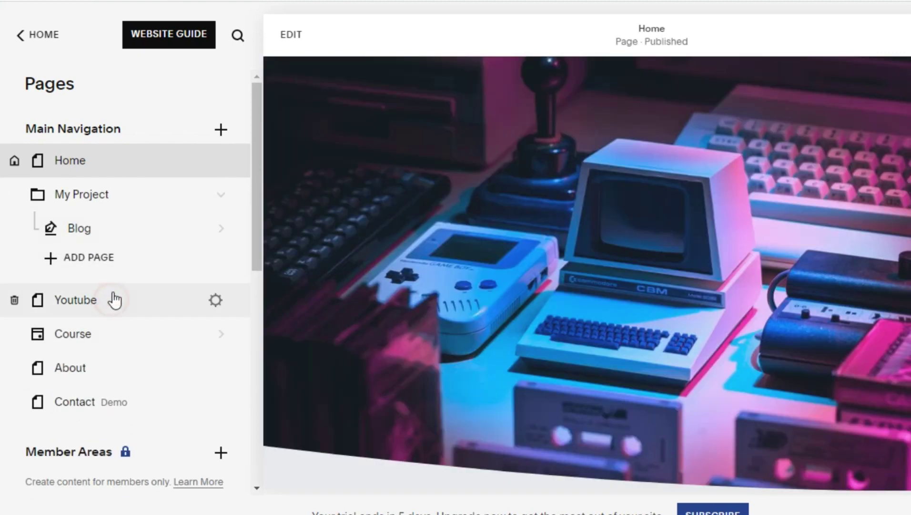
drag(114, 299, 123, 262)
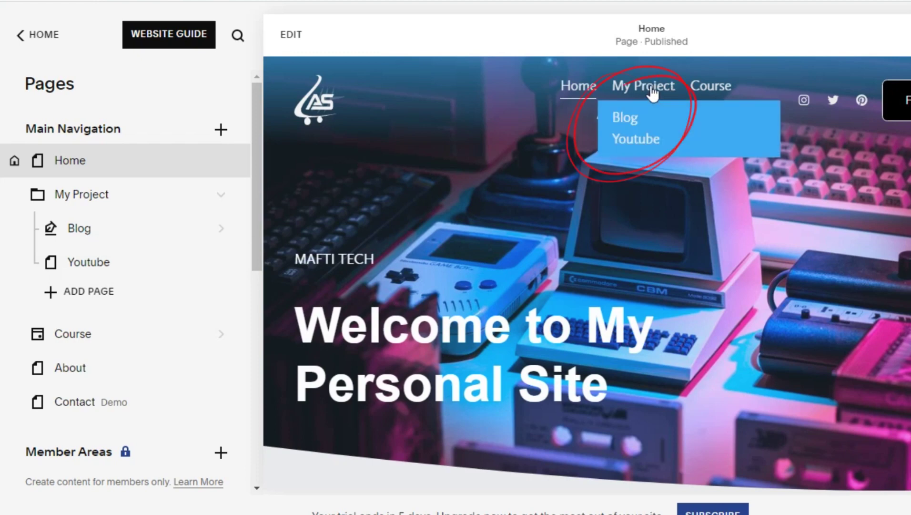
click(291, 36)
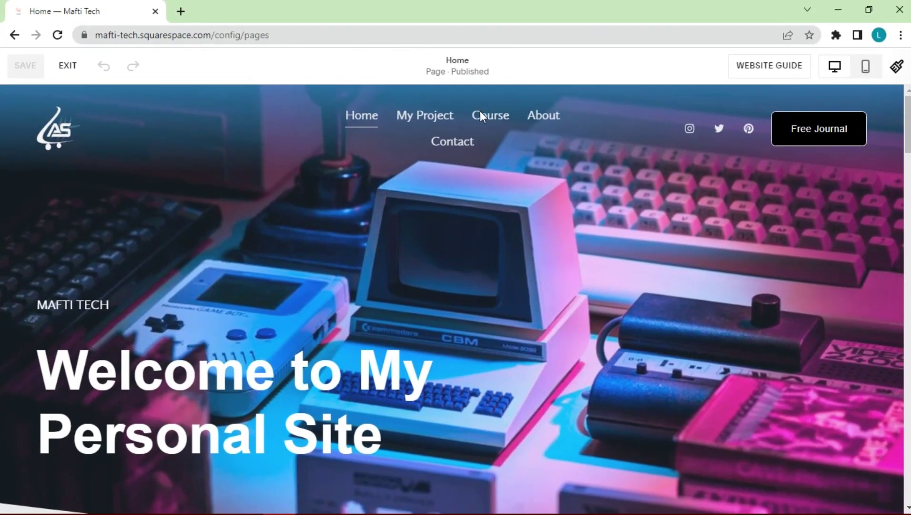
Step: Exit the page editor back to the Pages panel
click(67, 66)
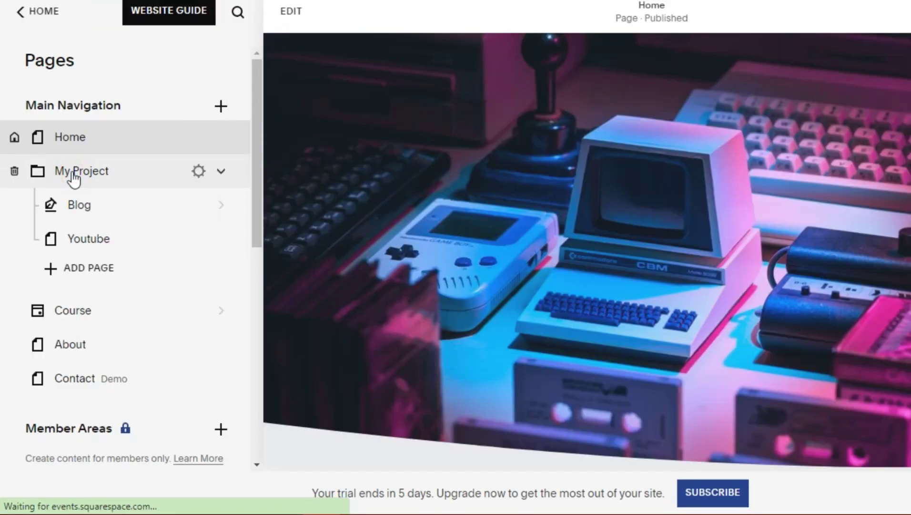
right_click(74, 178)
click(42, 405)
scroll(41, 398, down, 3)
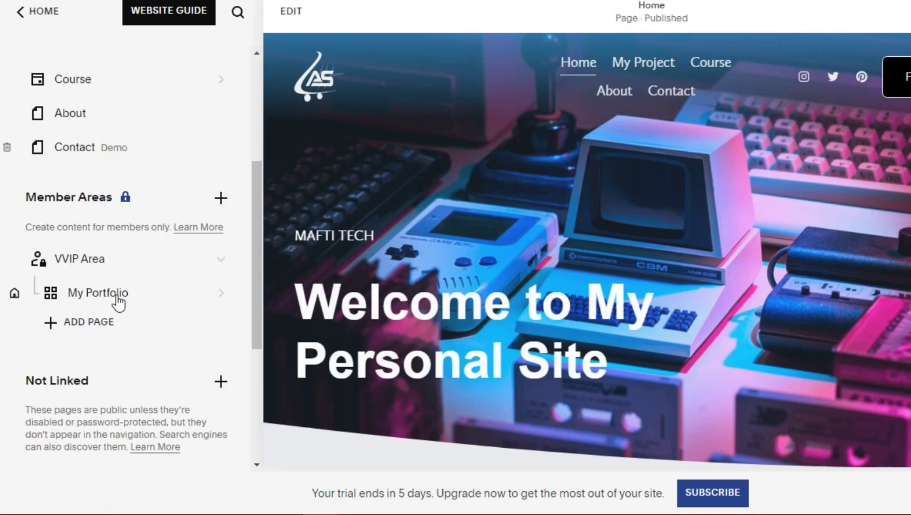
scroll(92, 245, down, 1)
Step: Move Contact into Not Linked and preview the homepage with the updated navigation
click(83, 75)
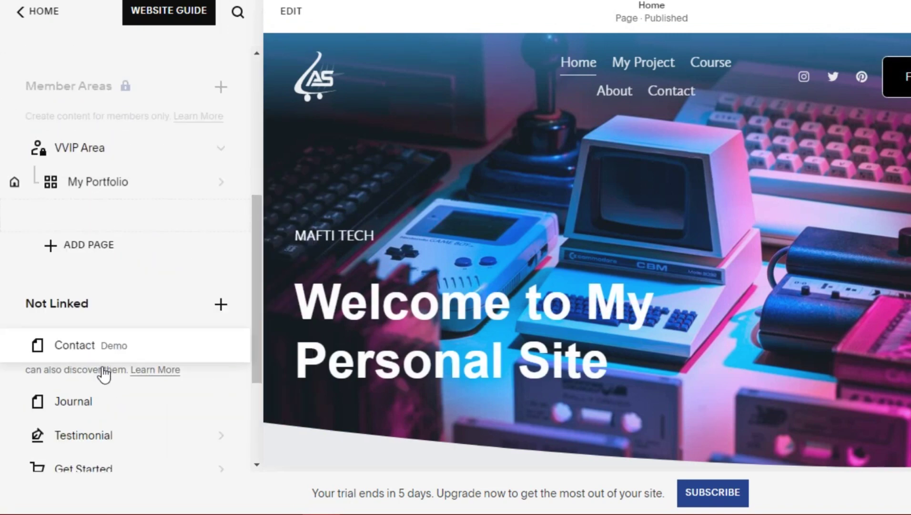
drag(95, 107, 106, 386)
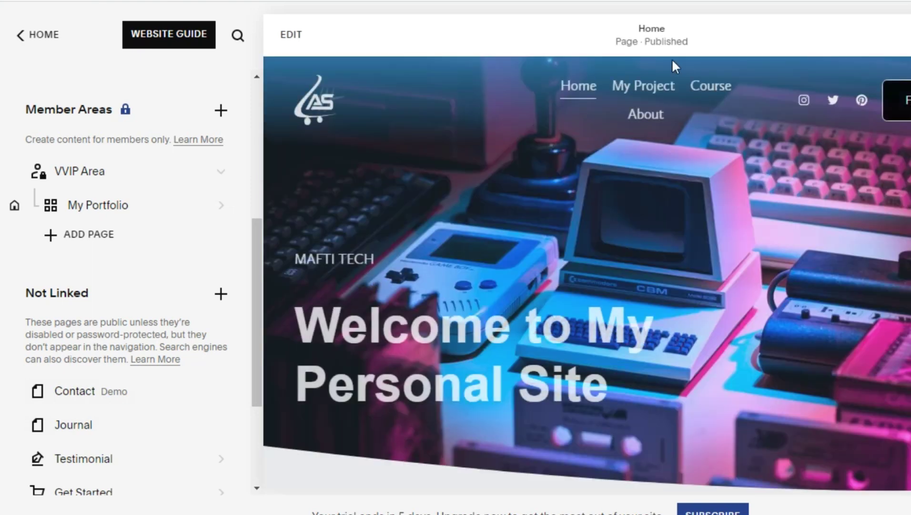
click(294, 41)
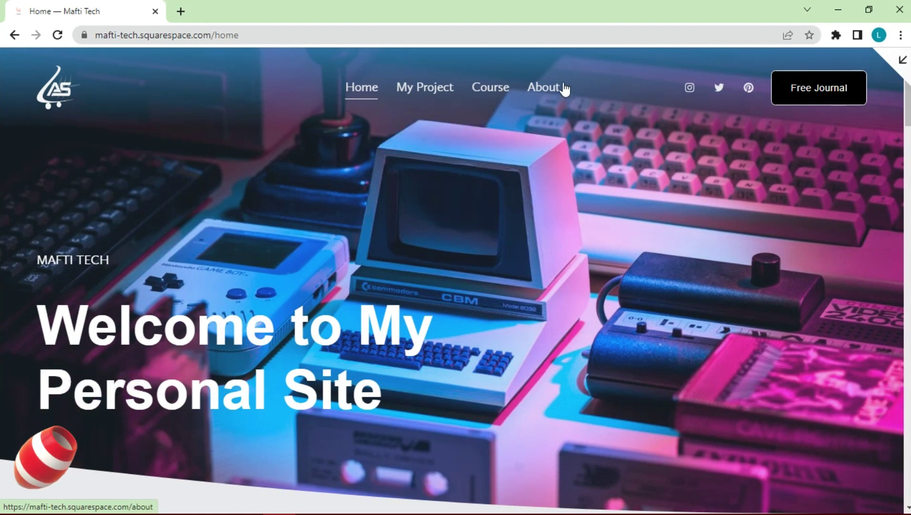
click(831, 95)
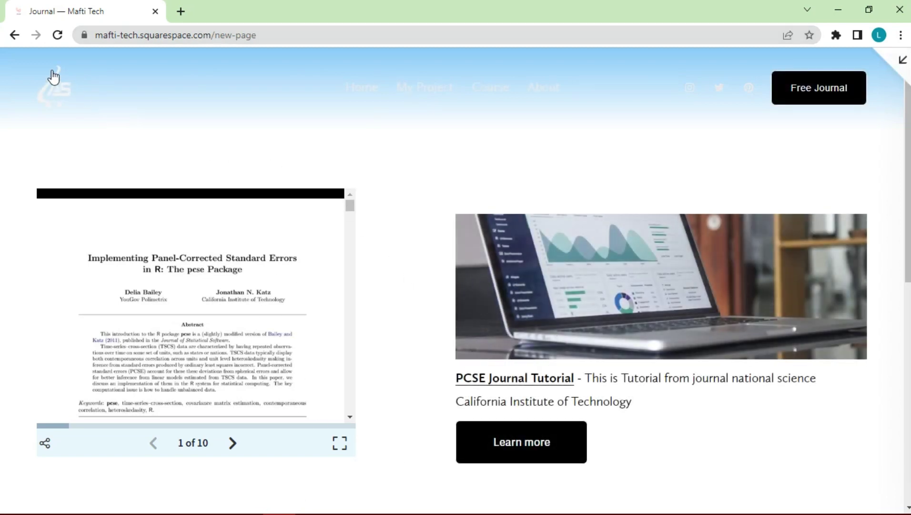
click(14, 35)
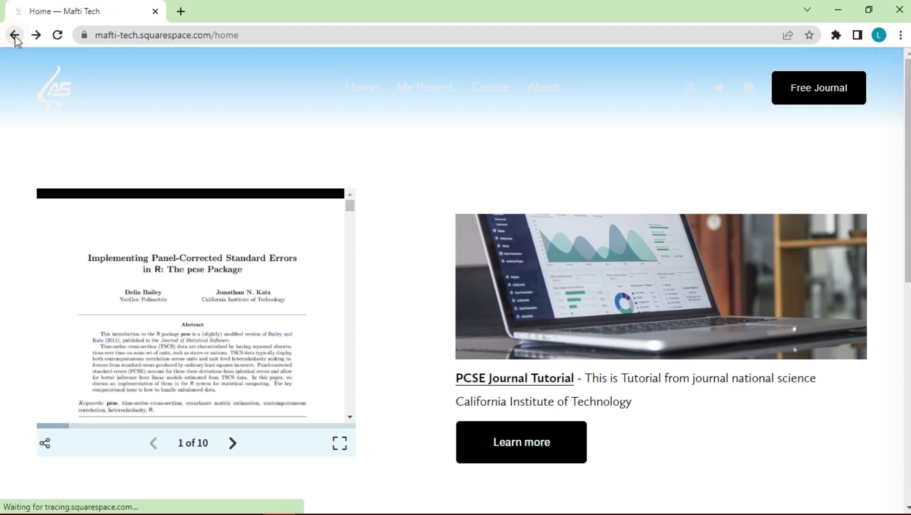